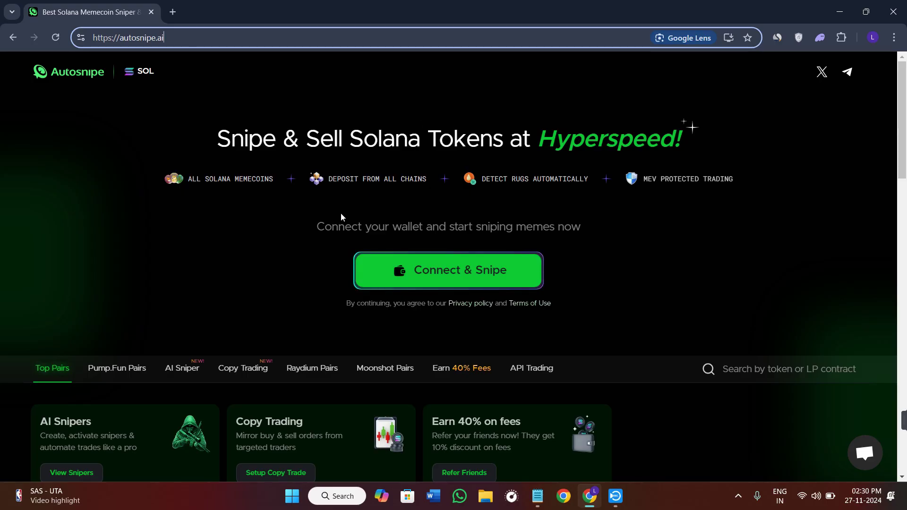
scroll(342, 215, down, 5)
scroll(342, 216, up, 5)
scroll(297, 265, down, 1)
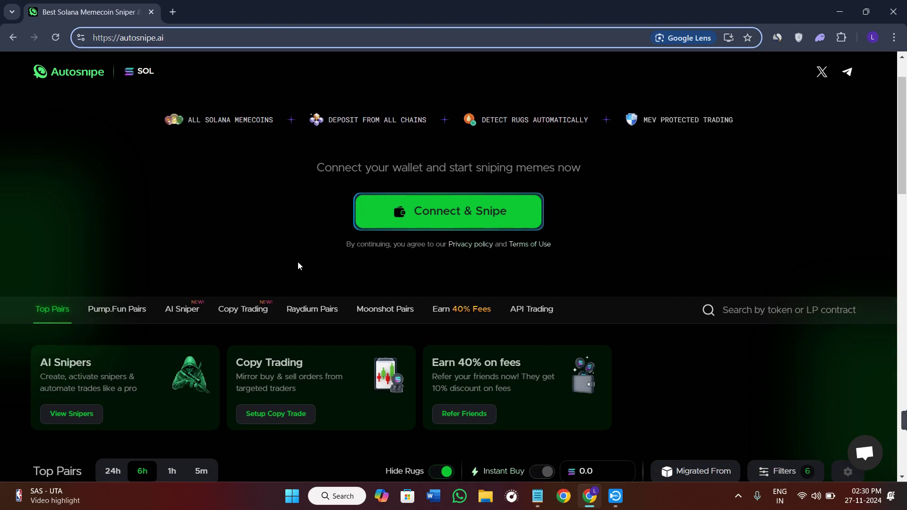
scroll(297, 264, up, 1)
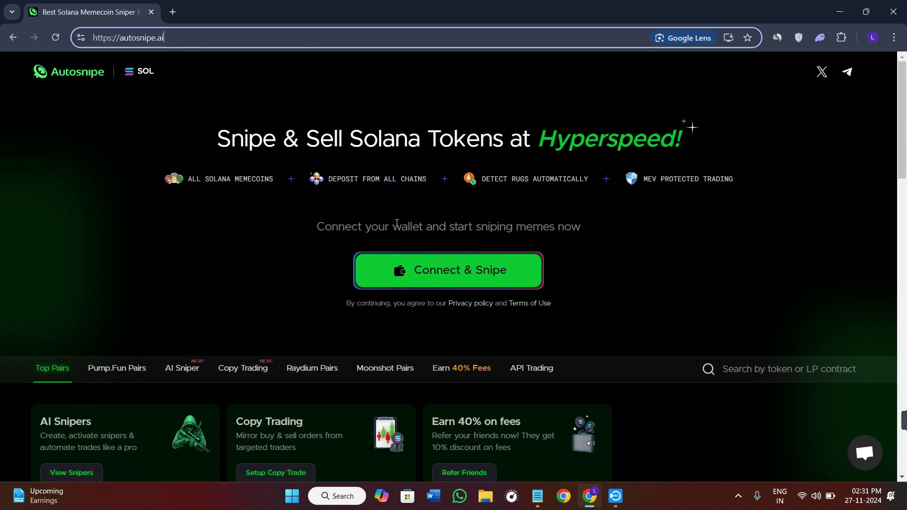
scroll(434, 206, down, 8)
scroll(435, 208, up, 8)
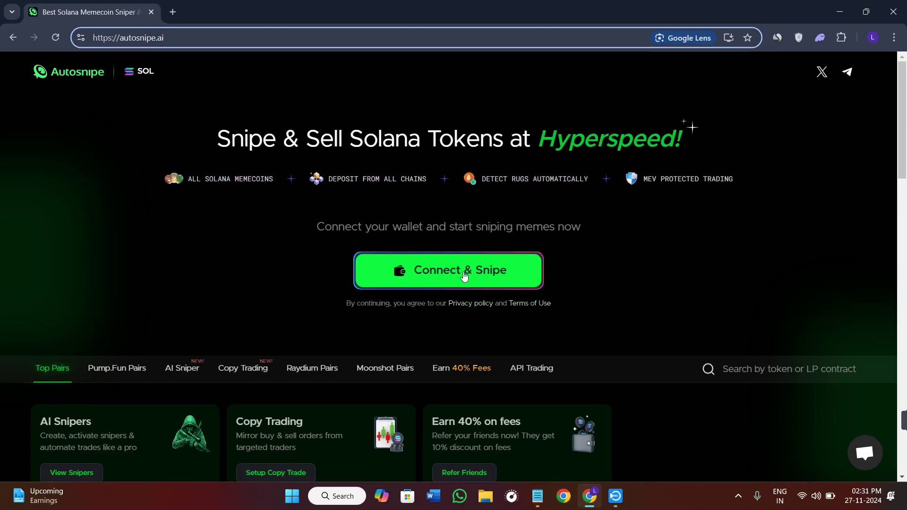
Step: Connect the Phantom wallet to Autosnipe, unlocking it with the wallet password and approving the connection request
click(466, 277)
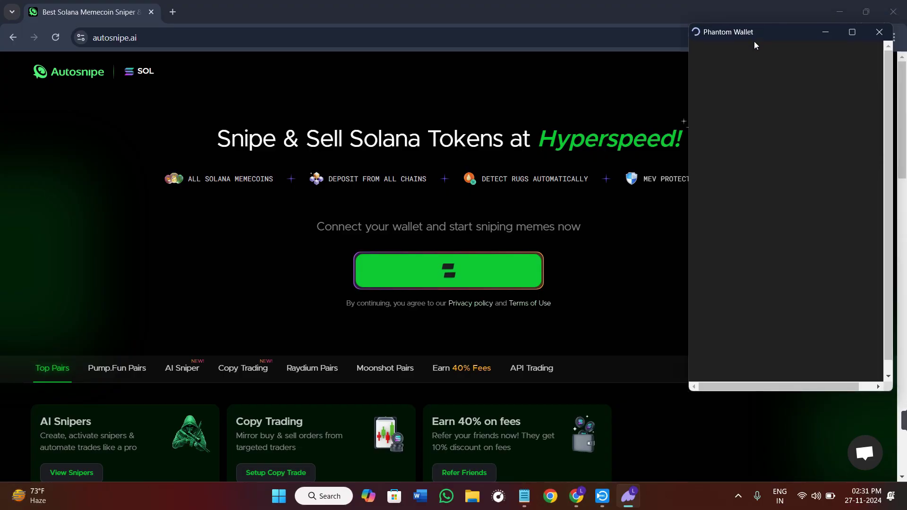
drag(693, 66, 651, 69)
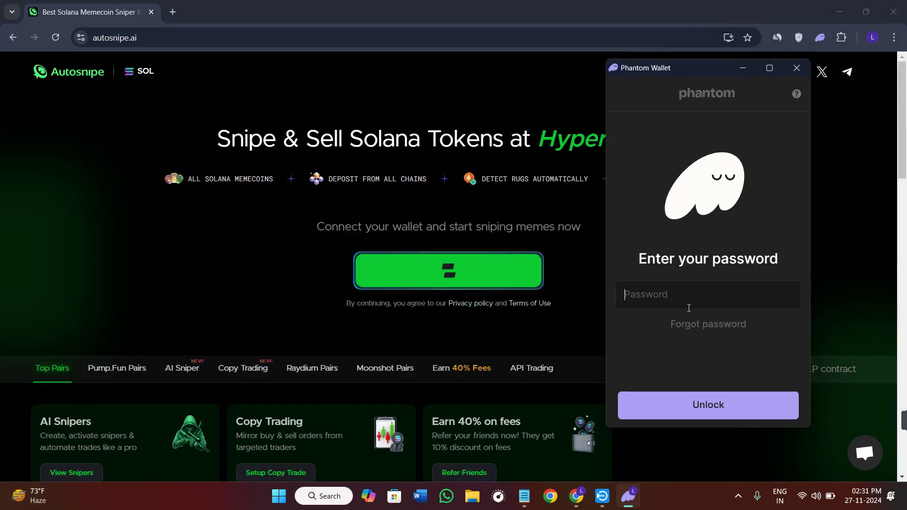
text(***)
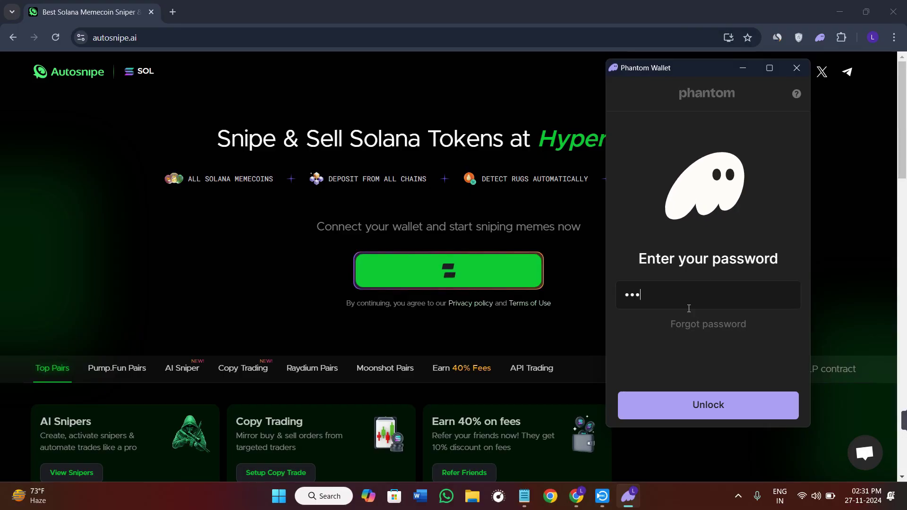
text(*****)
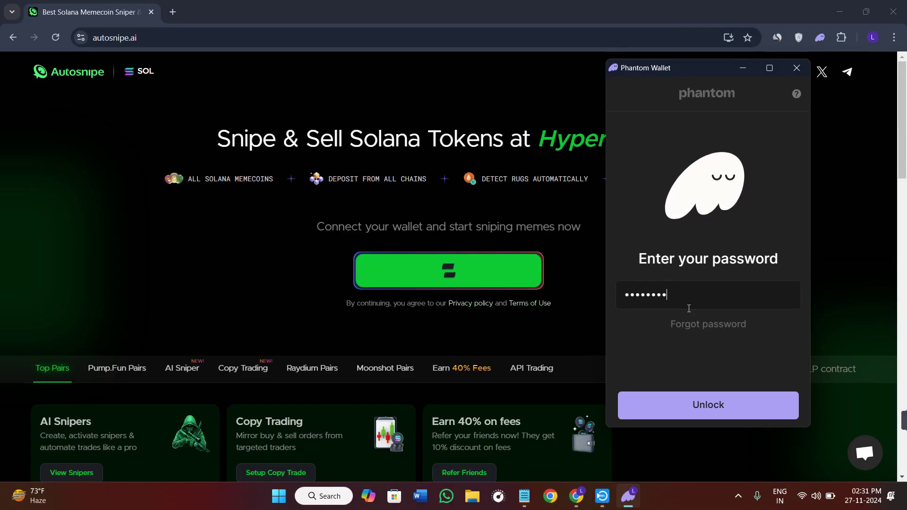
click(705, 405)
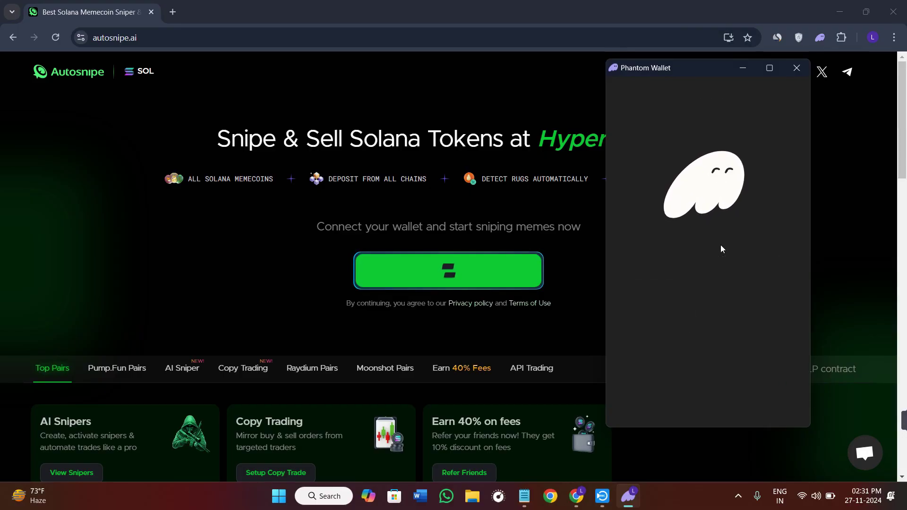
click(755, 406)
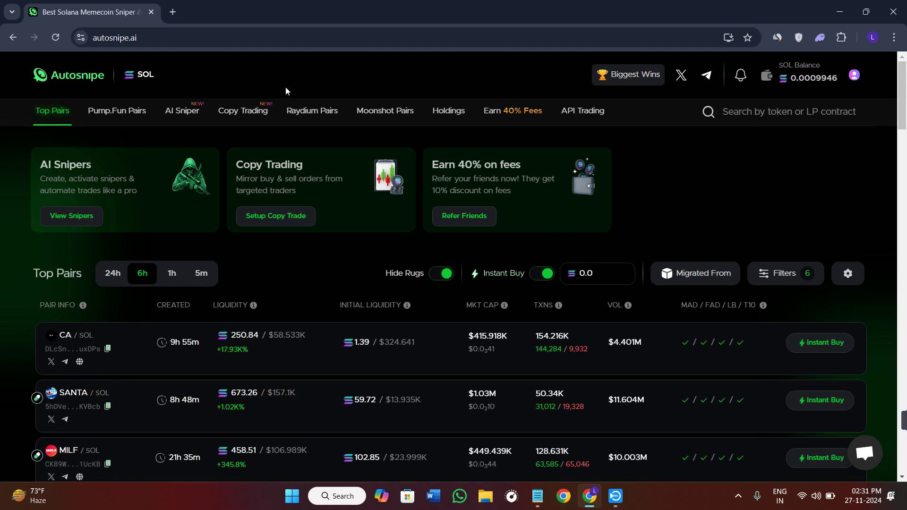
Step: Open the Autosnipe wallet page from the SOL balance and copy the trading wallet's deposit address
click(236, 37)
click(236, 38)
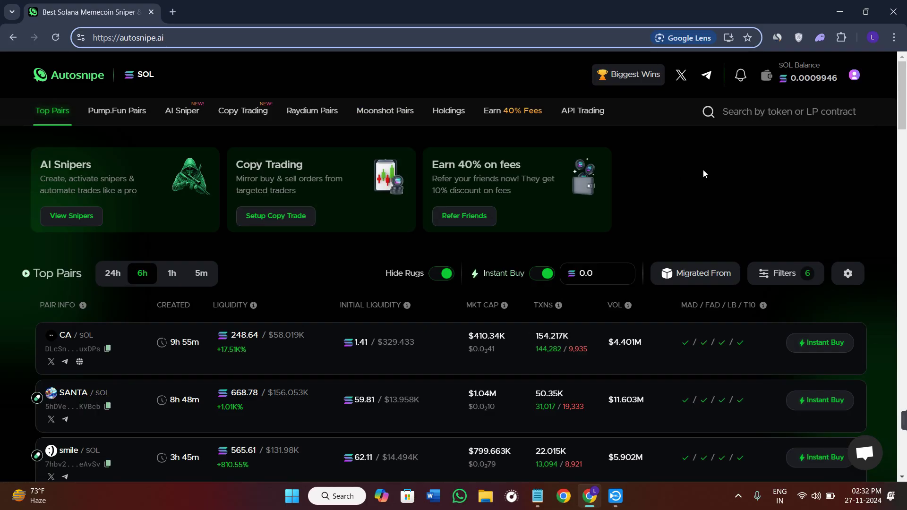
click(821, 77)
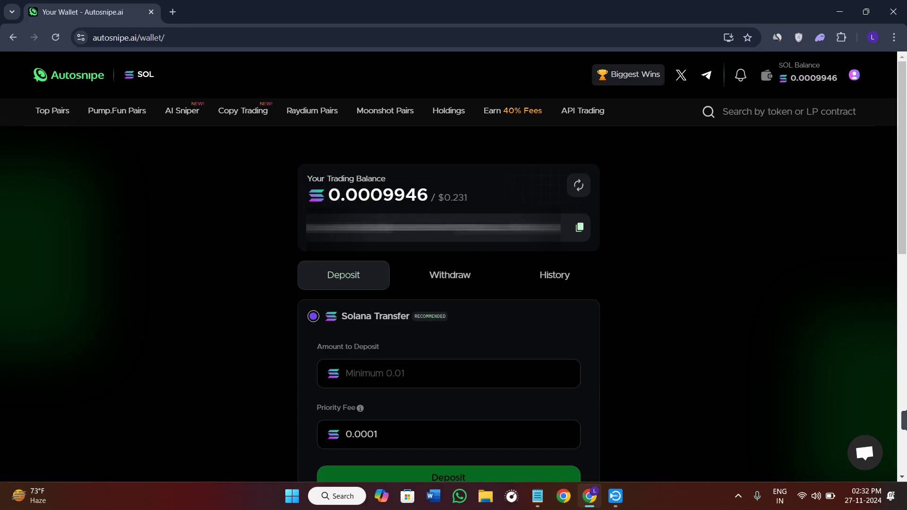
click(580, 229)
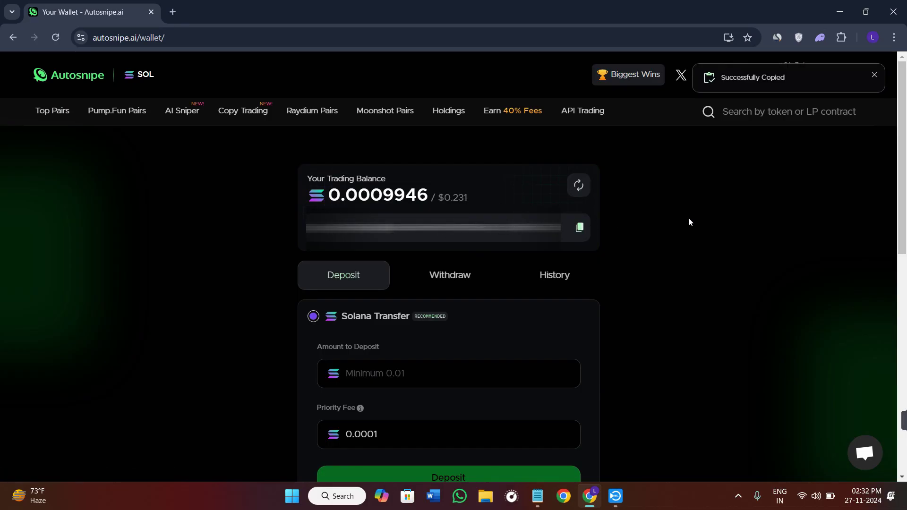
Step: Start sending Solana from the Phantom wallet and paste the copied deposit address as the recipient
click(820, 37)
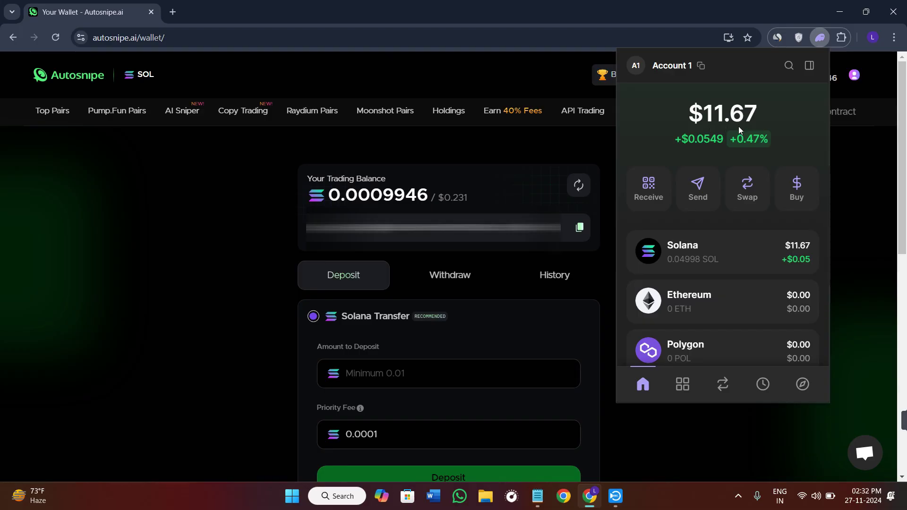
click(704, 195)
click(731, 165)
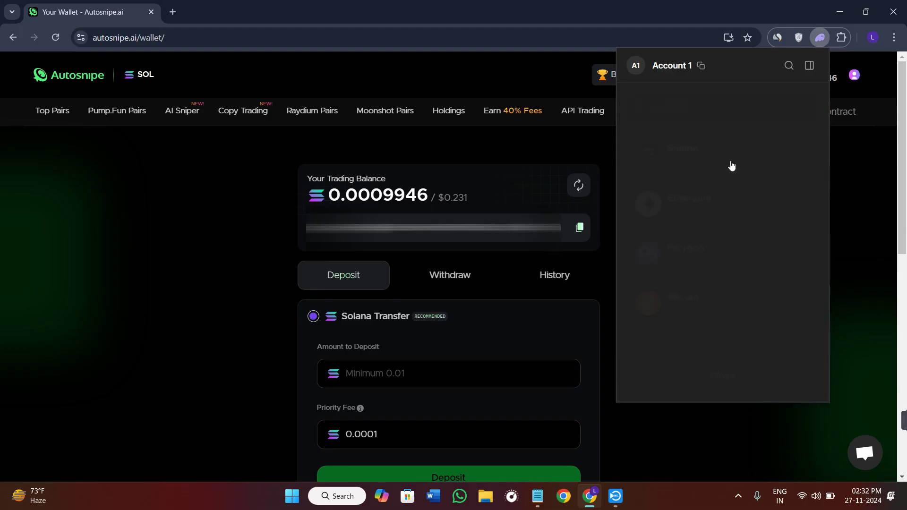
right_click(674, 191)
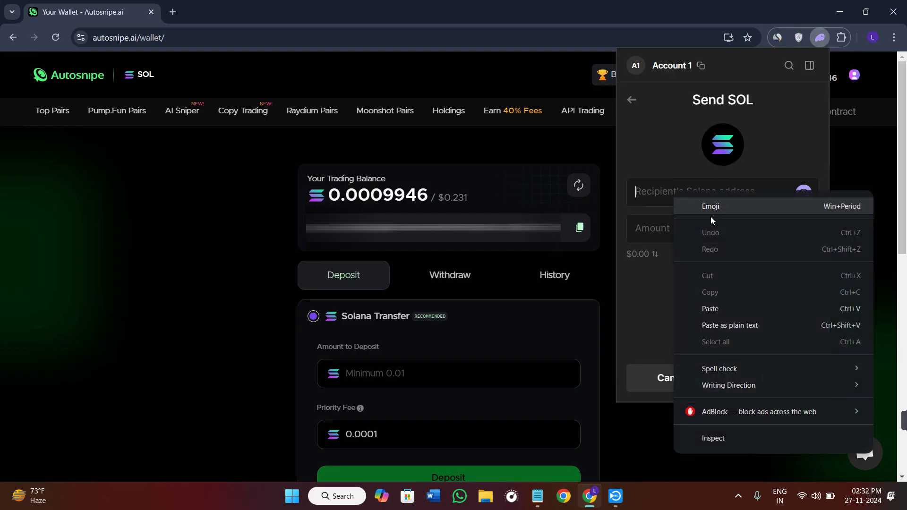
click(688, 307)
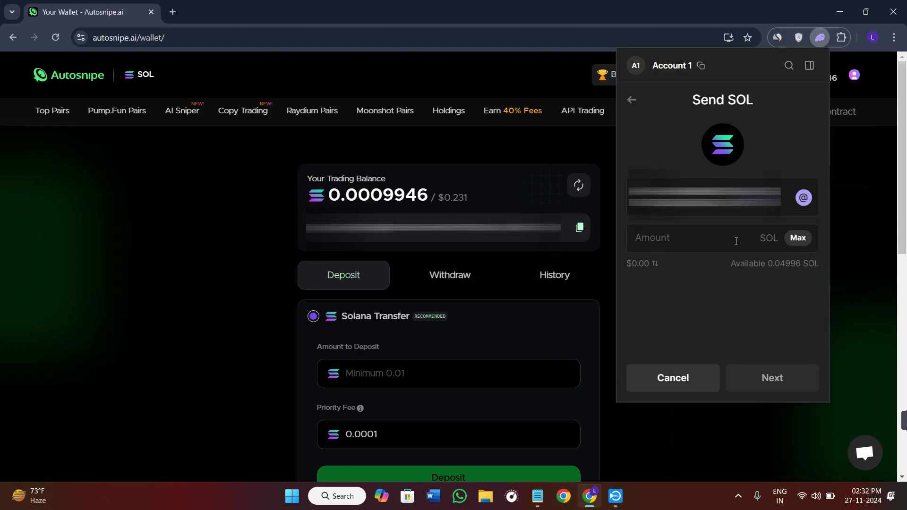
Step: Set the transfer to the maximum amount of 0.0499646 SOL, send it, and close the Phantom wallet
click(798, 238)
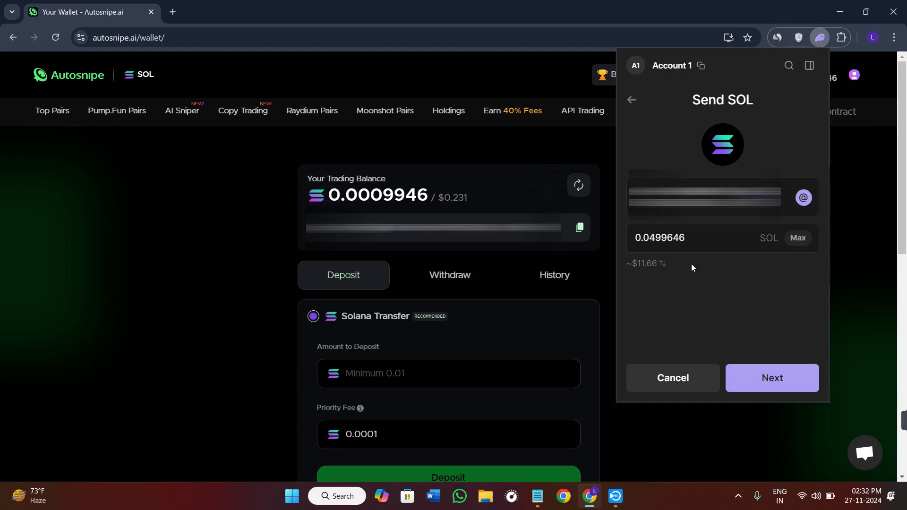
click(773, 378)
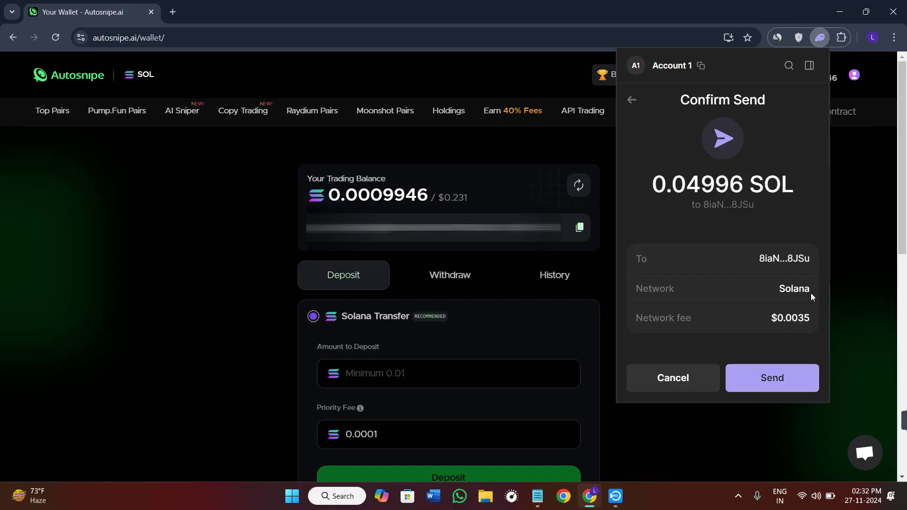
click(766, 376)
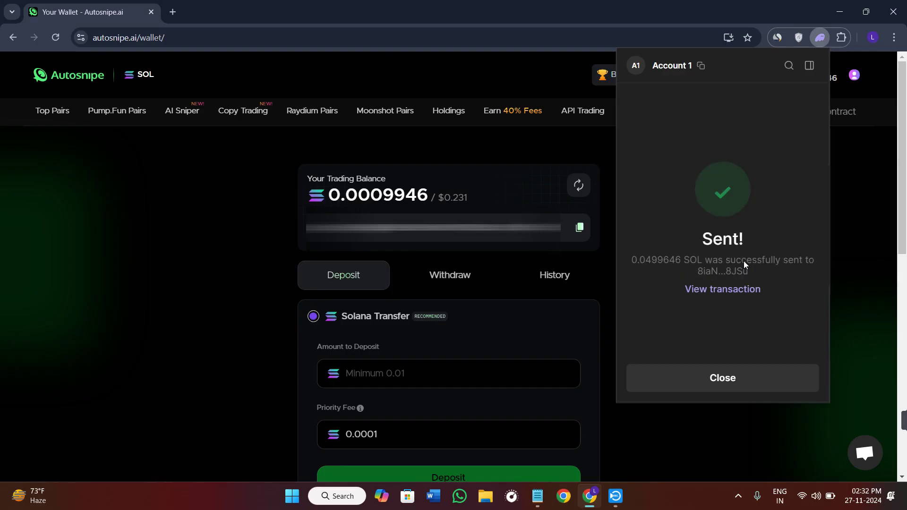
click(755, 384)
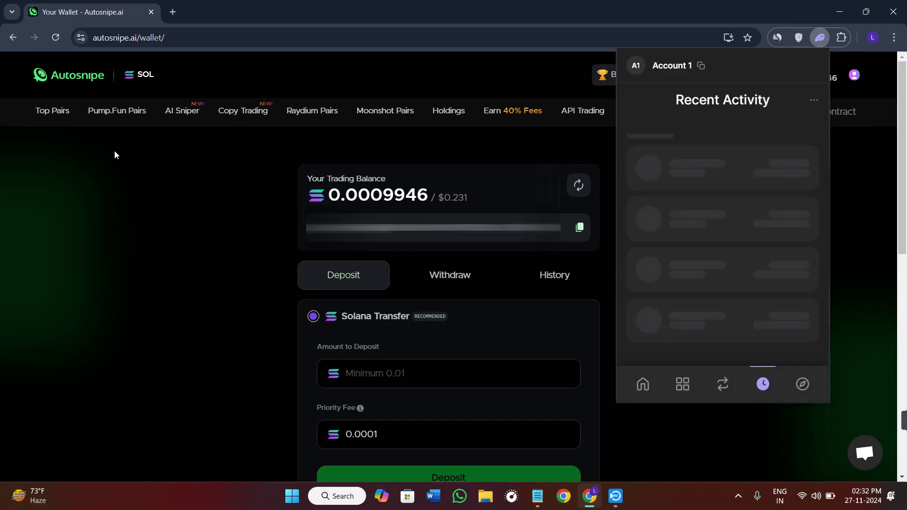
click(243, 258)
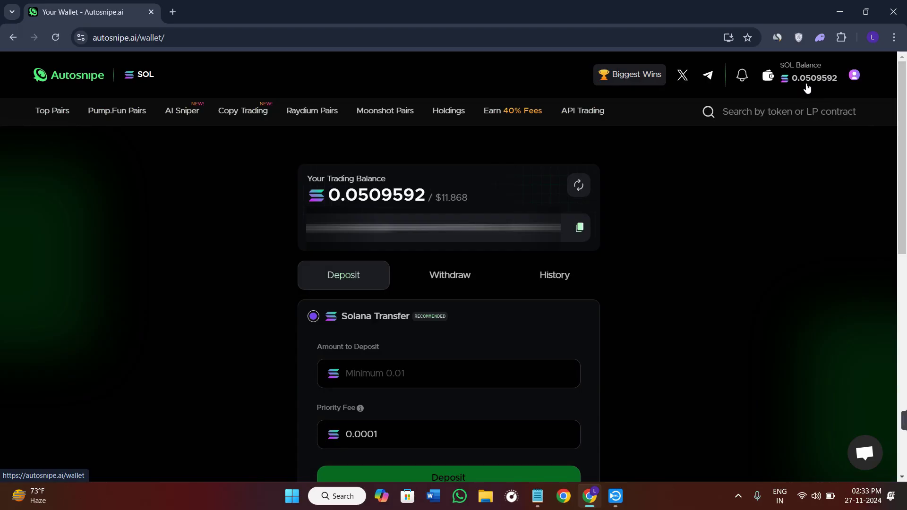
Step: Open the AI Sniper page, look over the available snipers and open the activation settings of the "Low risk New tokens" sniper
click(89, 78)
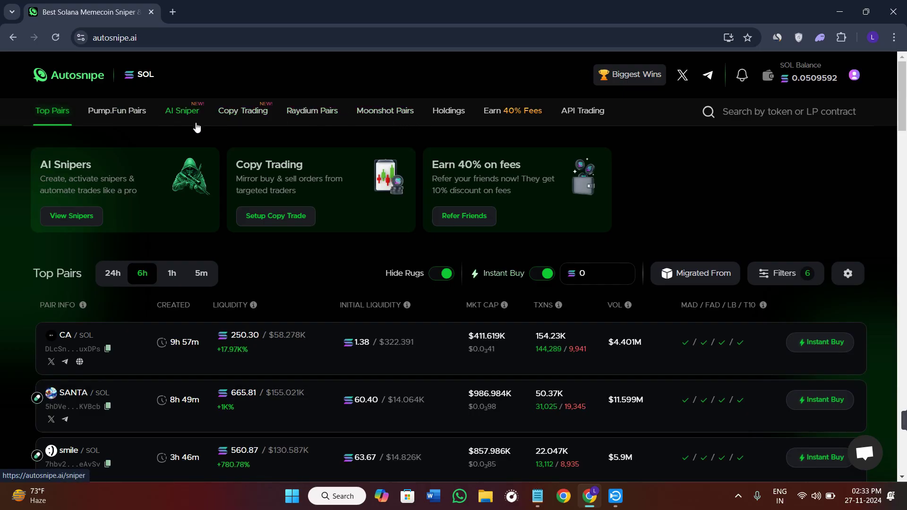
click(183, 113)
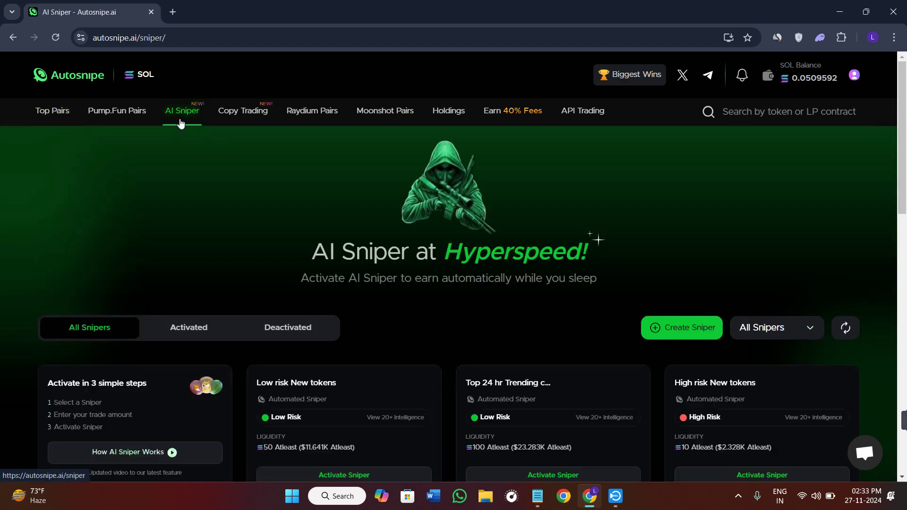
scroll(184, 128, down, 2)
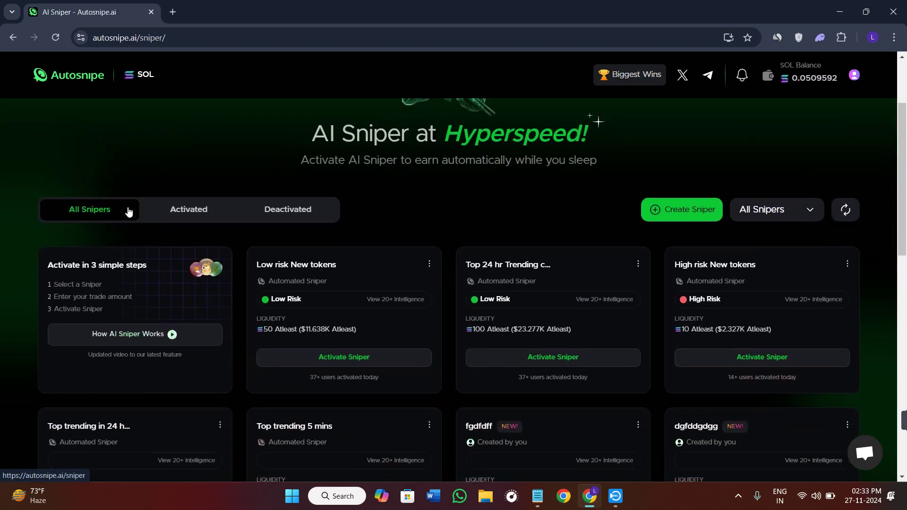
scroll(486, 268, down, 7)
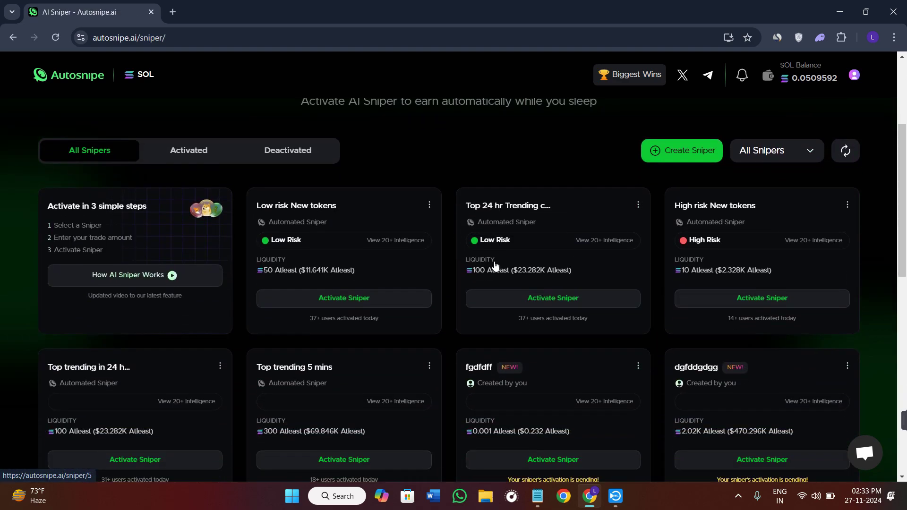
scroll(495, 262, up, 10)
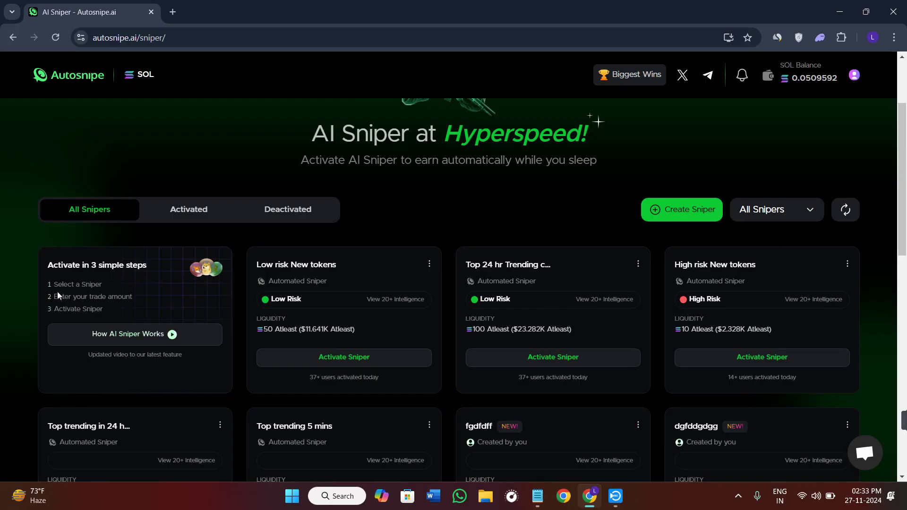
scroll(81, 293, down, 1)
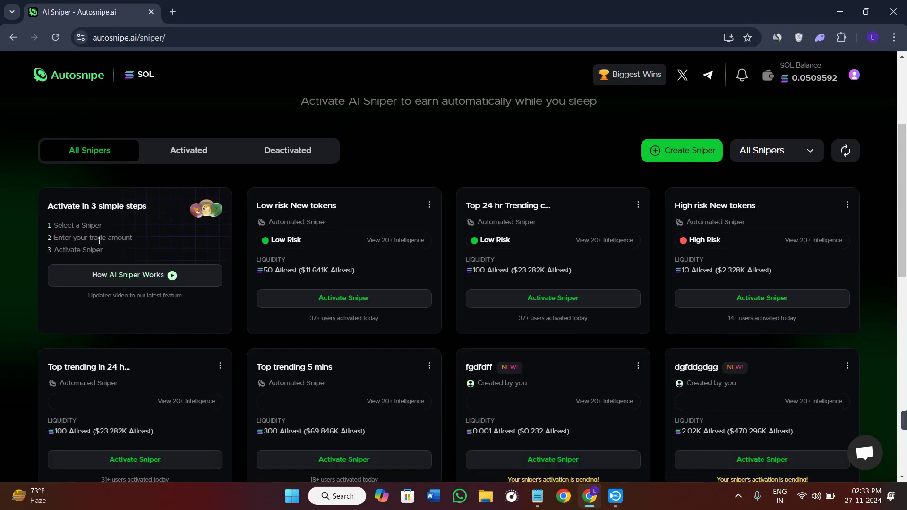
drag(61, 243, 41, 259)
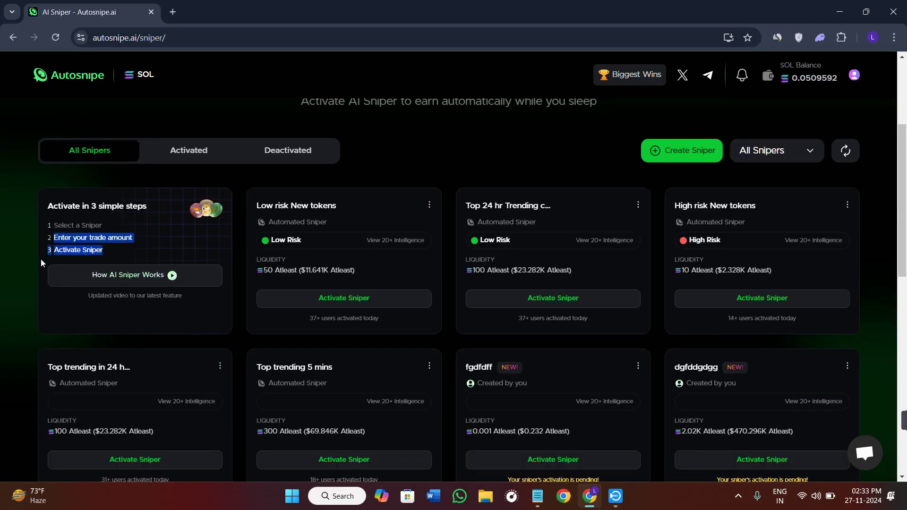
click(16, 260)
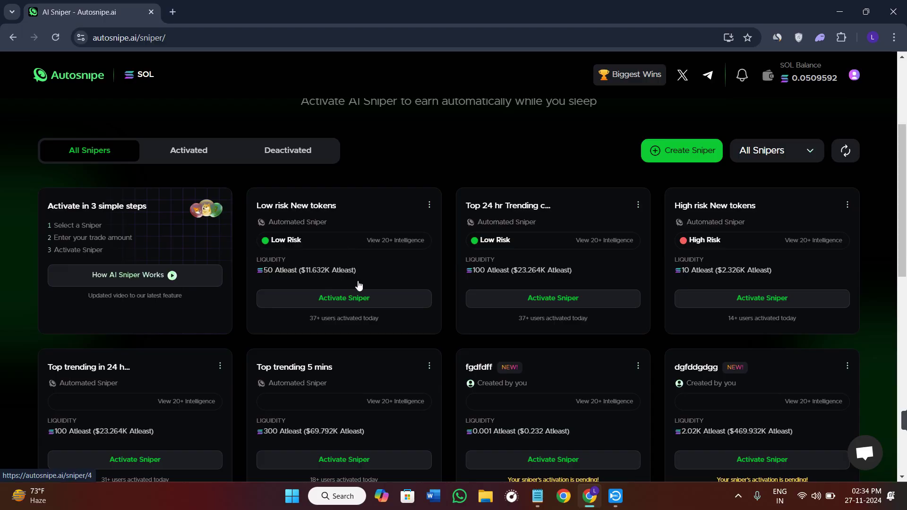
click(349, 299)
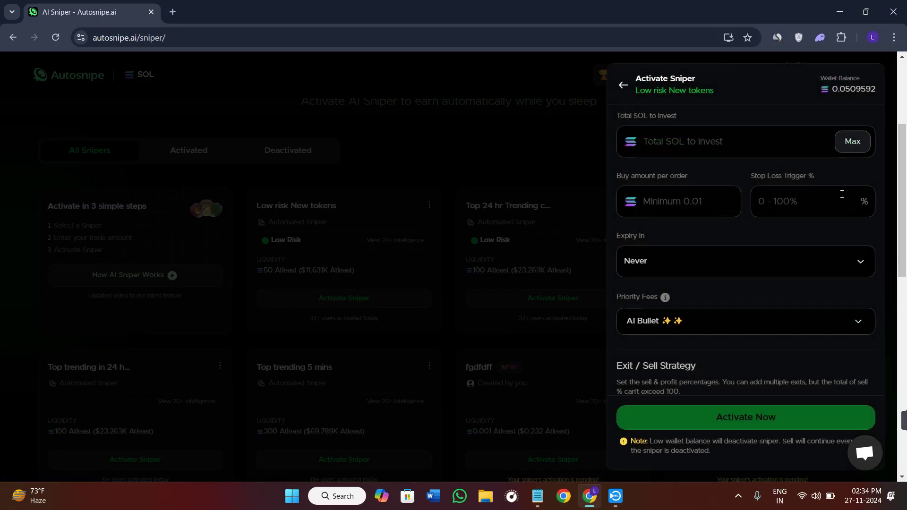
scroll(690, 156, up, 2)
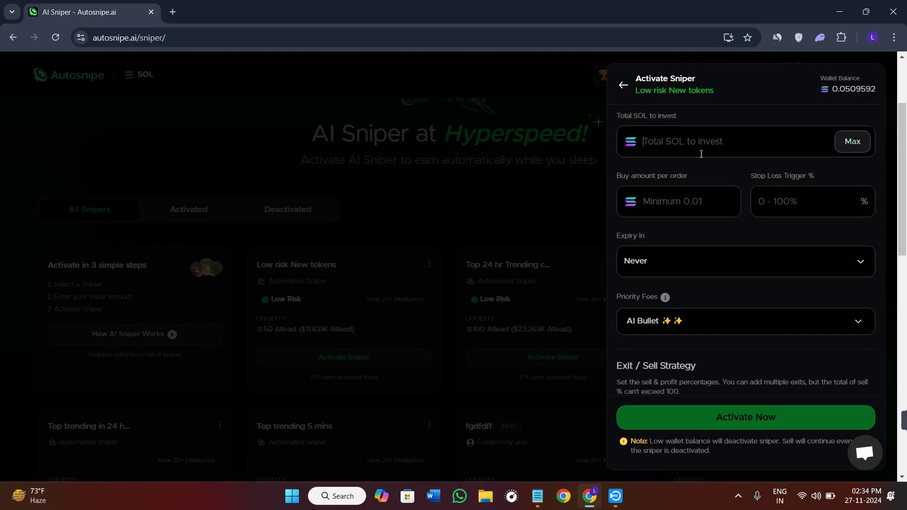
click(859, 149)
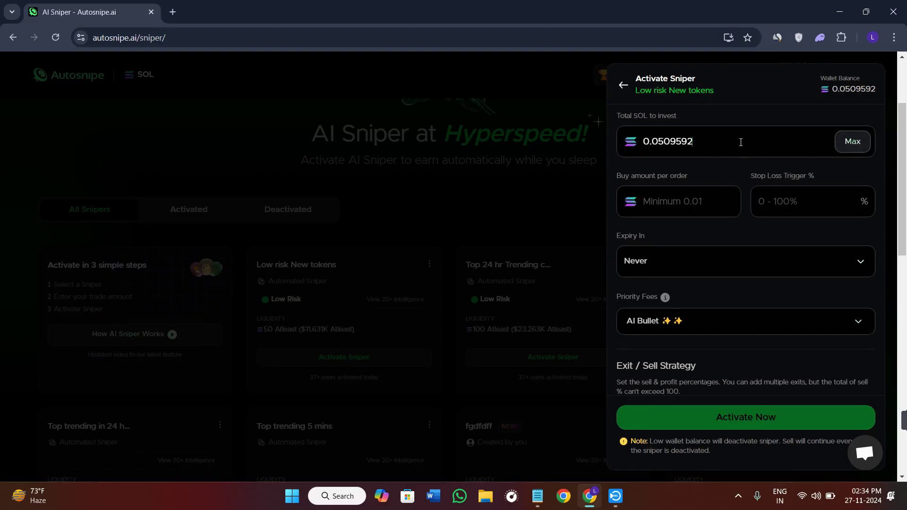
key(BackSpace)
key(BackSpace)
key(BackSpace)
key(BackSpace)
key(BackSpace)
key(BackSpace)
key(BackSpace)
key(BackSpace)
Step: Set the sniper's expiry to 7 Days, review the priority fee options keeping AI Bullet, and view the priority fee explanation
scroll(693, 220, down, 1)
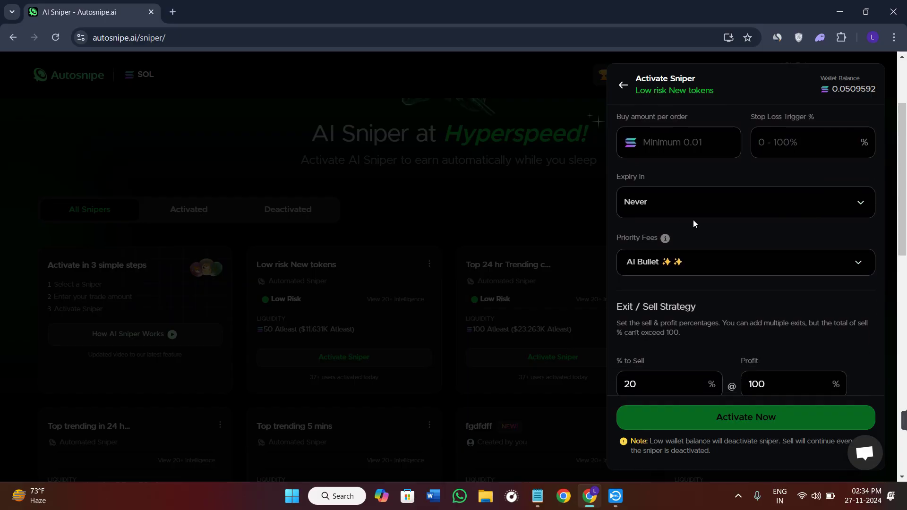
click(663, 210)
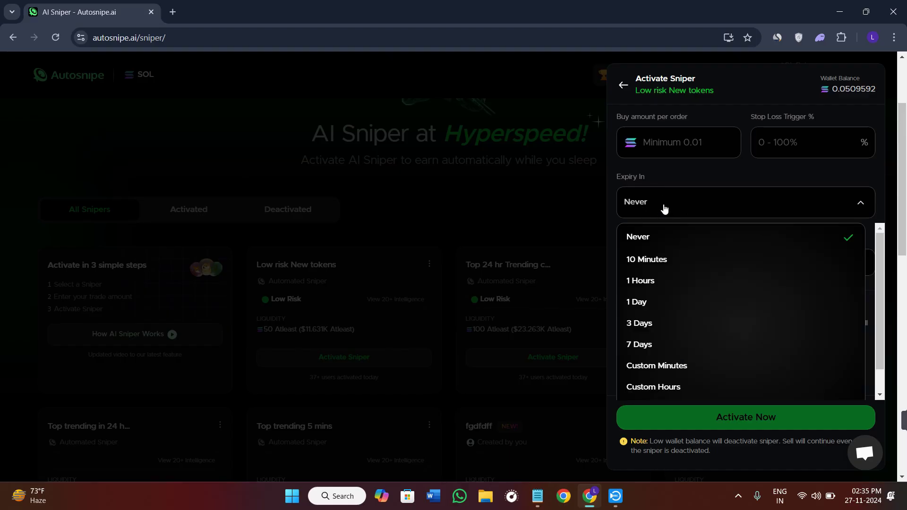
scroll(694, 307, down, 1)
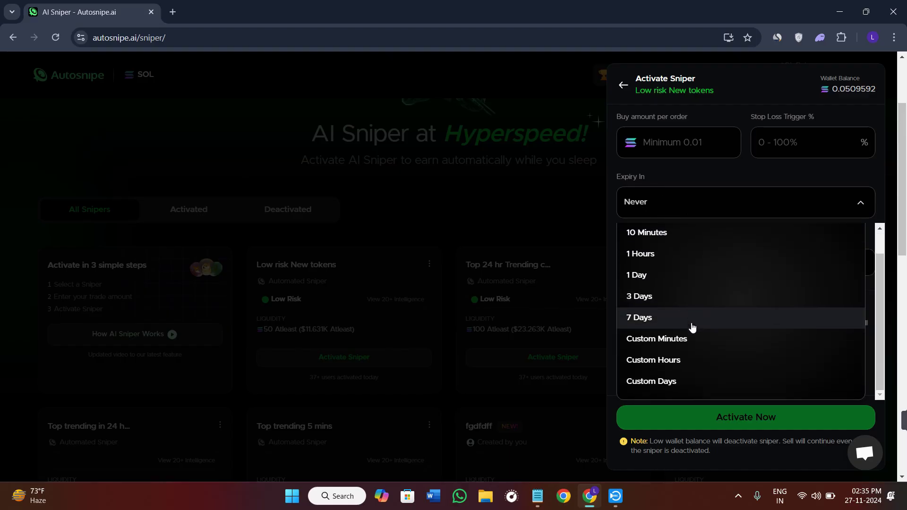
click(662, 316)
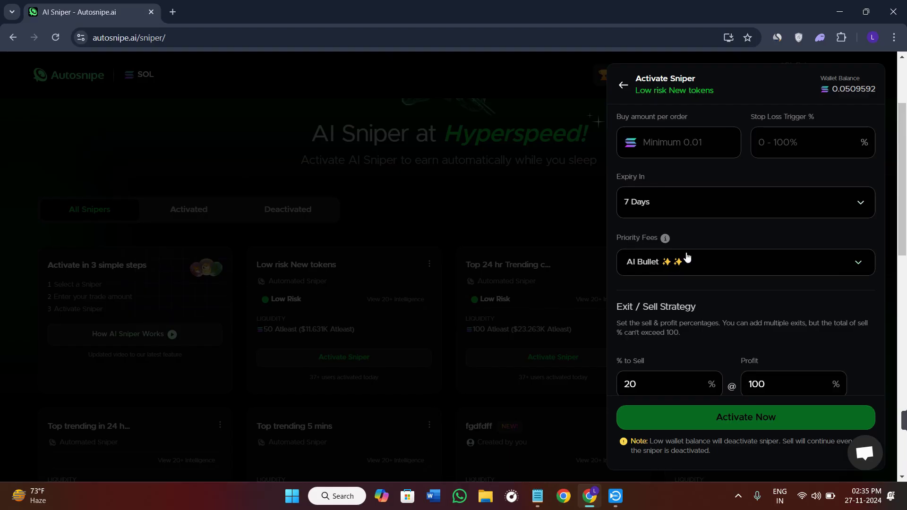
click(672, 269)
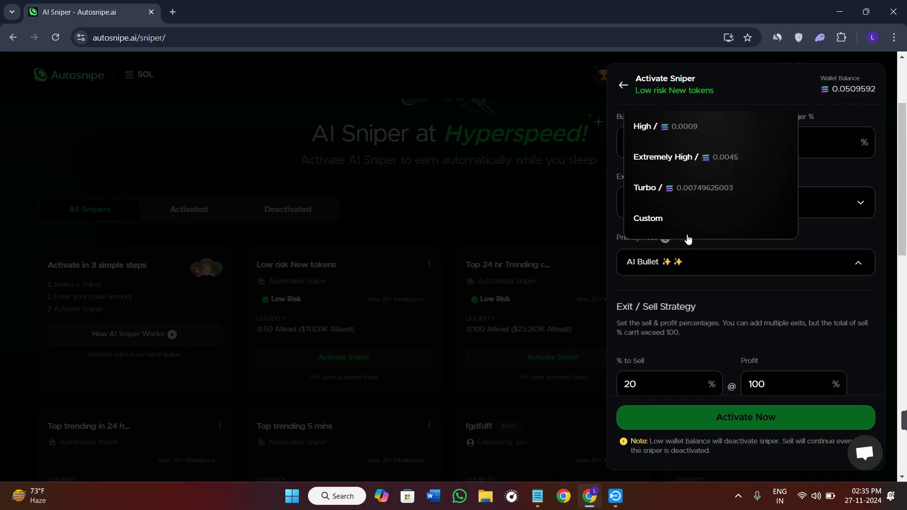
click(682, 286)
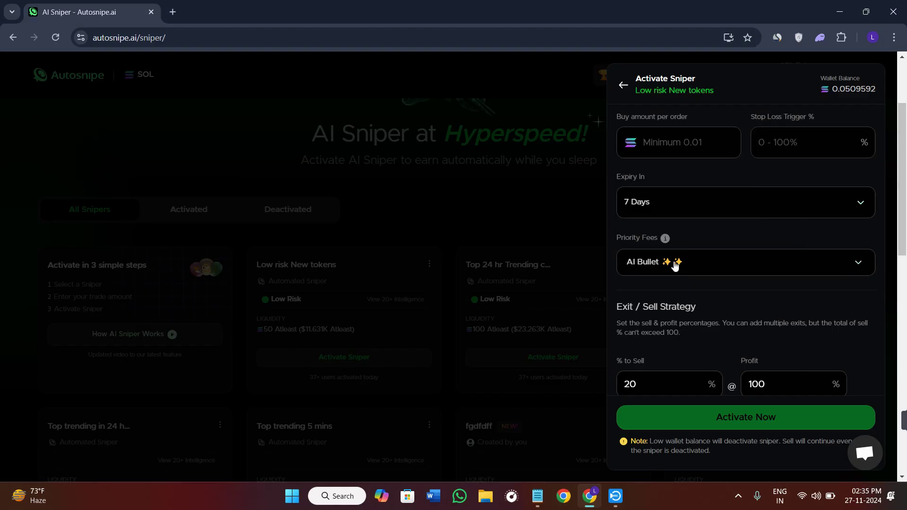
mouse_move(663, 241)
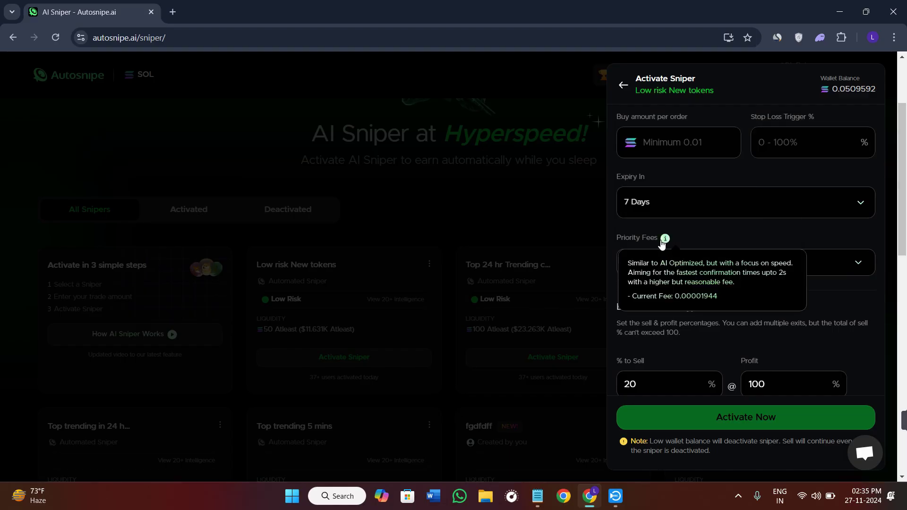
Step: Review the Exit / Sell Strategy, add one more exit, and remove both that new exit and the one at 800% profit
scroll(664, 242, down, 3)
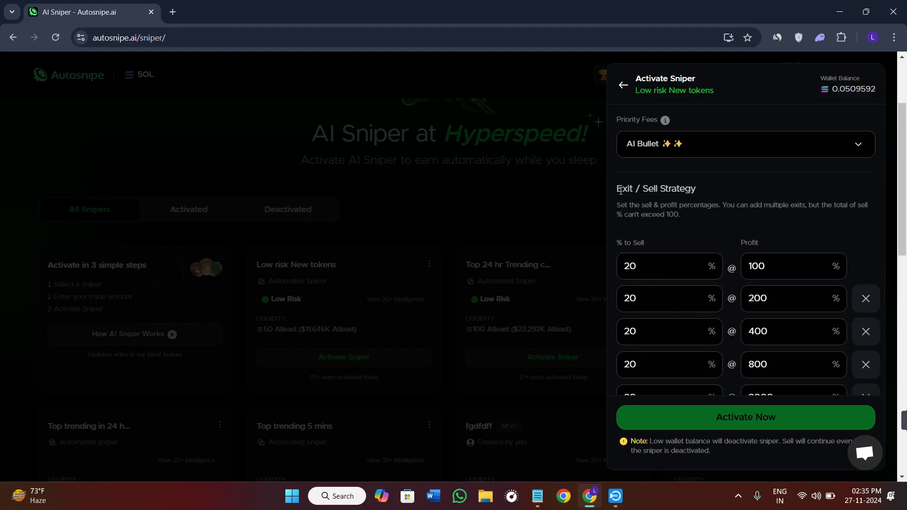
drag(620, 191, 701, 197)
click(703, 206)
scroll(670, 227, down, 1)
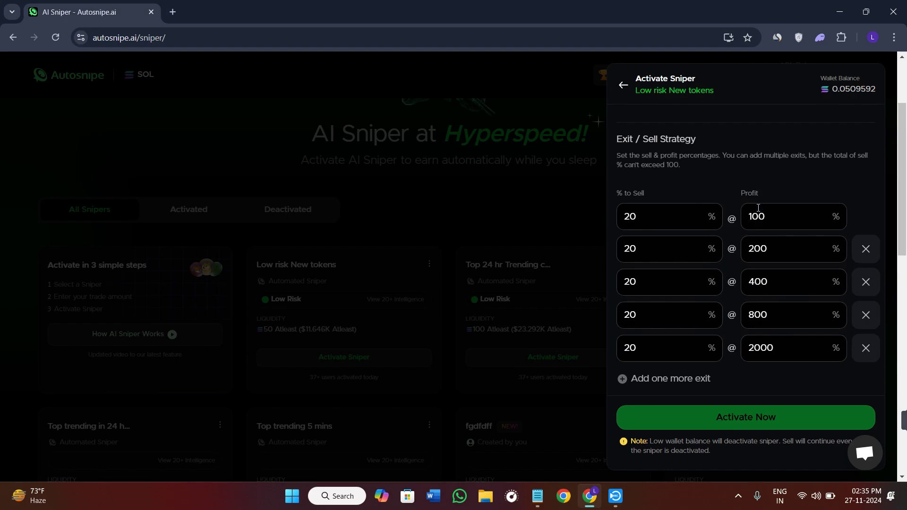
scroll(690, 345, down, 1)
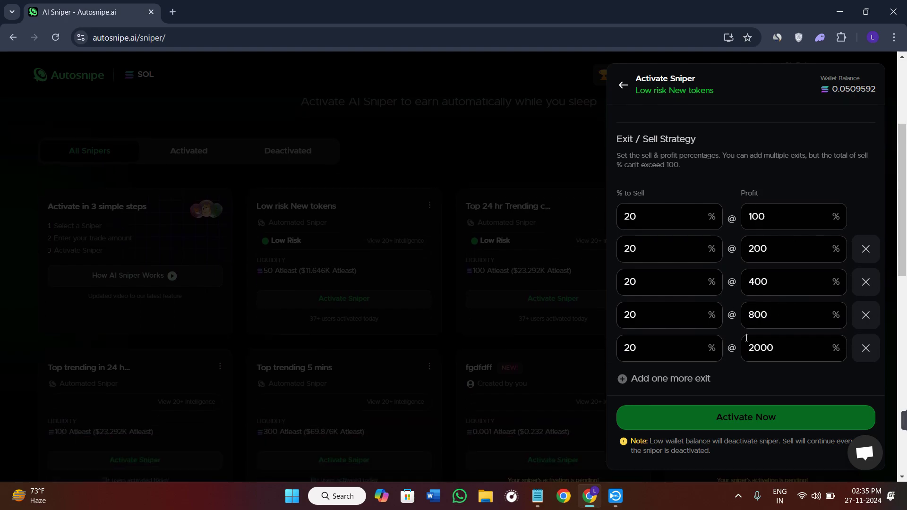
click(656, 379)
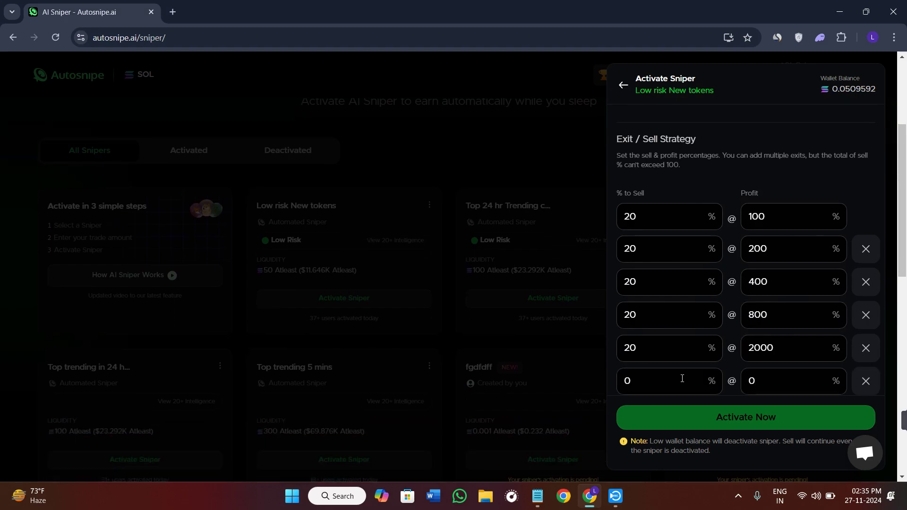
scroll(683, 379, down, 1)
click(864, 349)
click(875, 325)
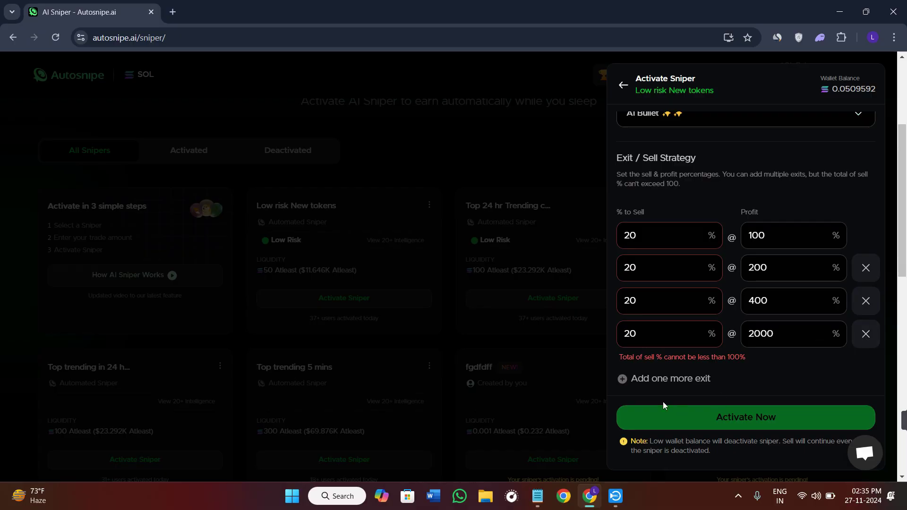
Step: Look over the whole activation form once more and close it without activating the sniper
scroll(763, 392, down, 2)
scroll(719, 320, up, 5)
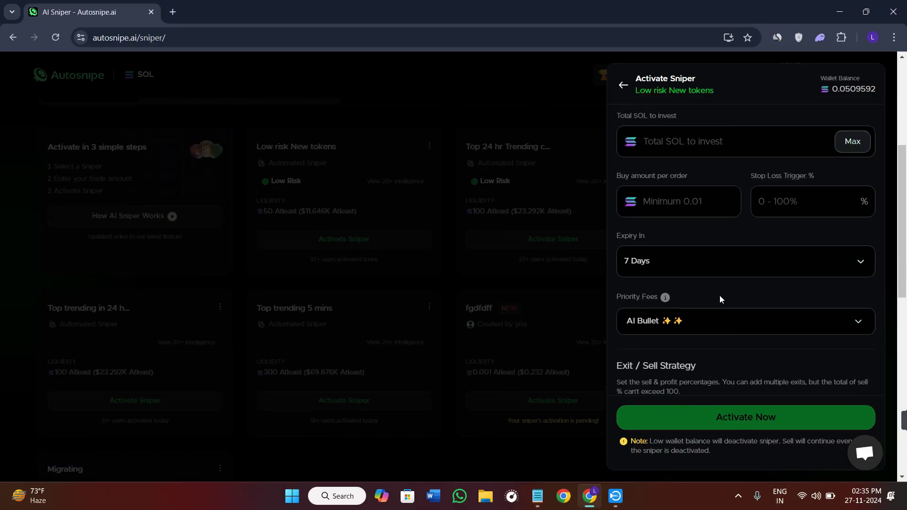
scroll(719, 298, down, 4)
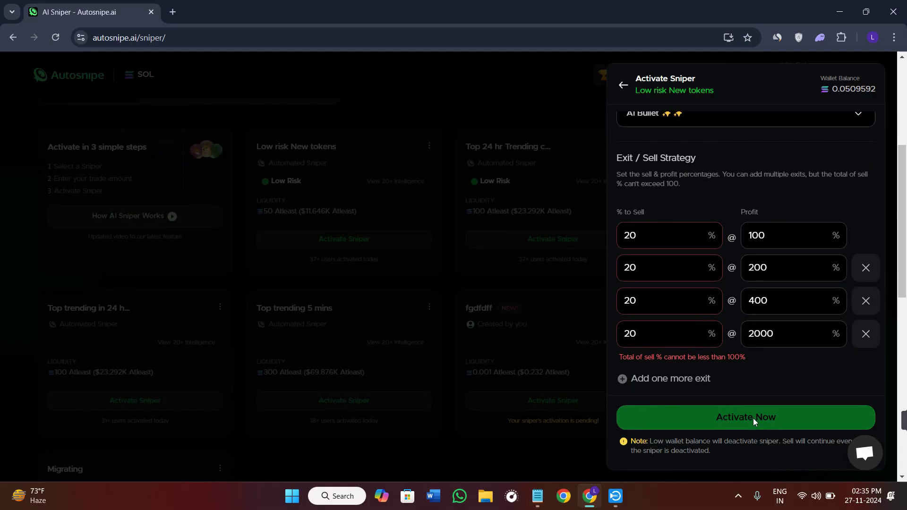
click(472, 402)
Step: Check the lists of activated and deactivated snipers
scroll(293, 256, up, 2)
scroll(272, 240, up, 1)
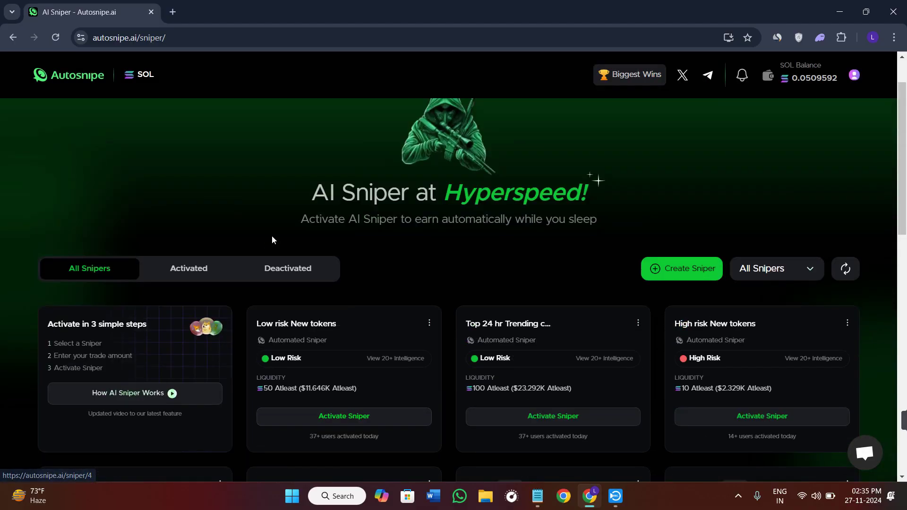
scroll(272, 240, down, 1)
click(204, 213)
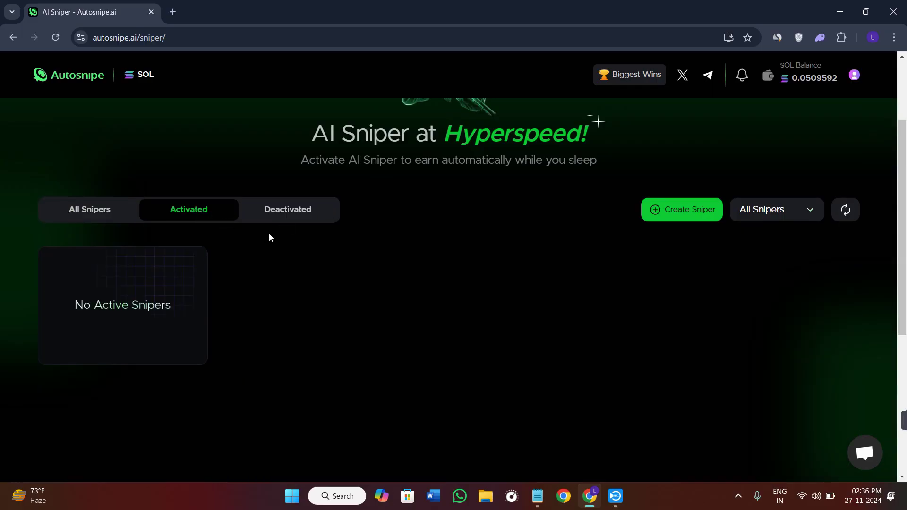
scroll(270, 236, down, 1)
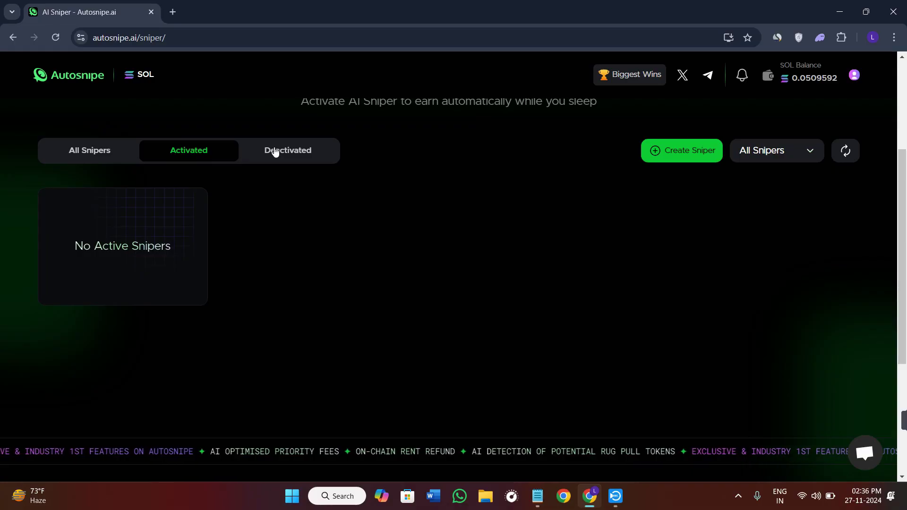
click(305, 156)
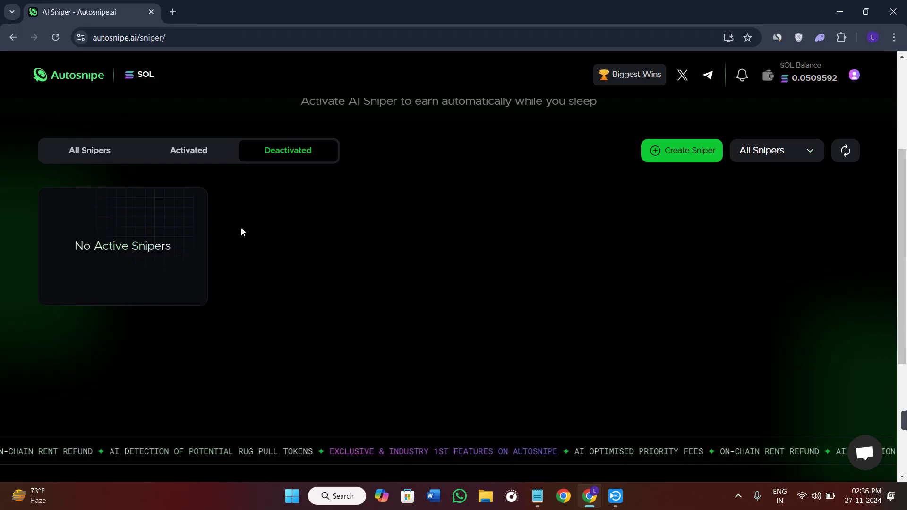
Step: Open the form for creating a new sniper and look over its fields
click(685, 155)
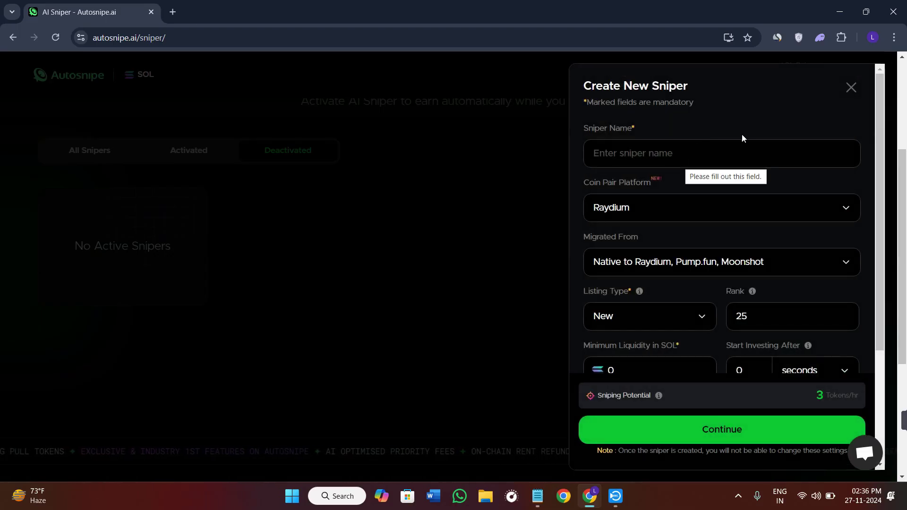
click(851, 88)
click(685, 148)
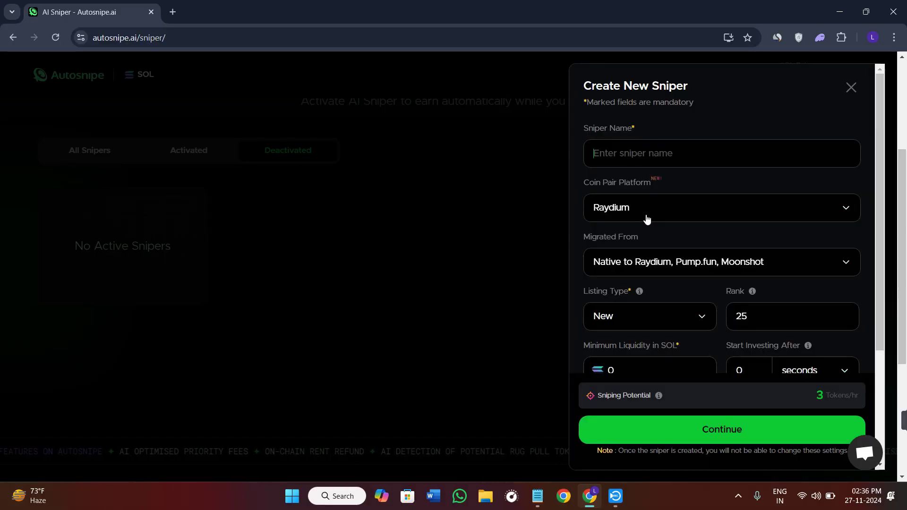
scroll(647, 218, down, 2)
scroll(624, 176, up, 2)
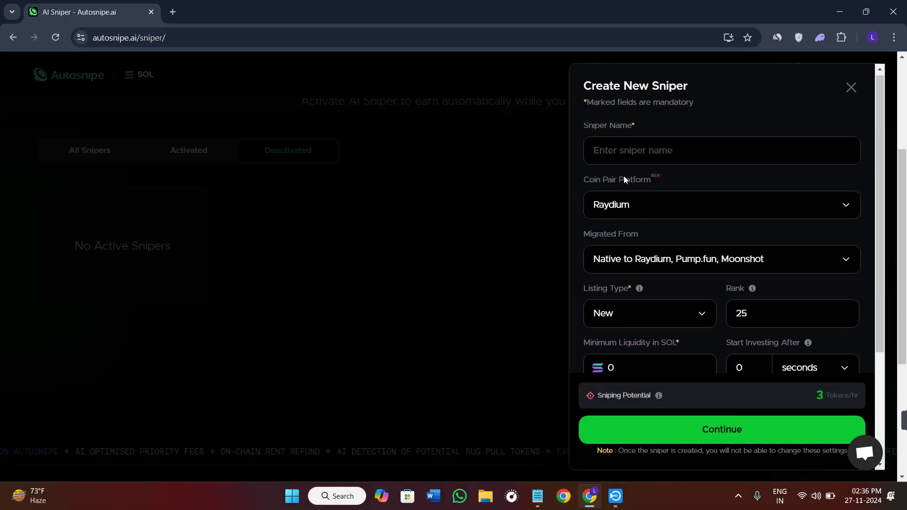
Step: Try Pump.fun as the new sniper's coin pair platform and set it back to Raydium
click(638, 211)
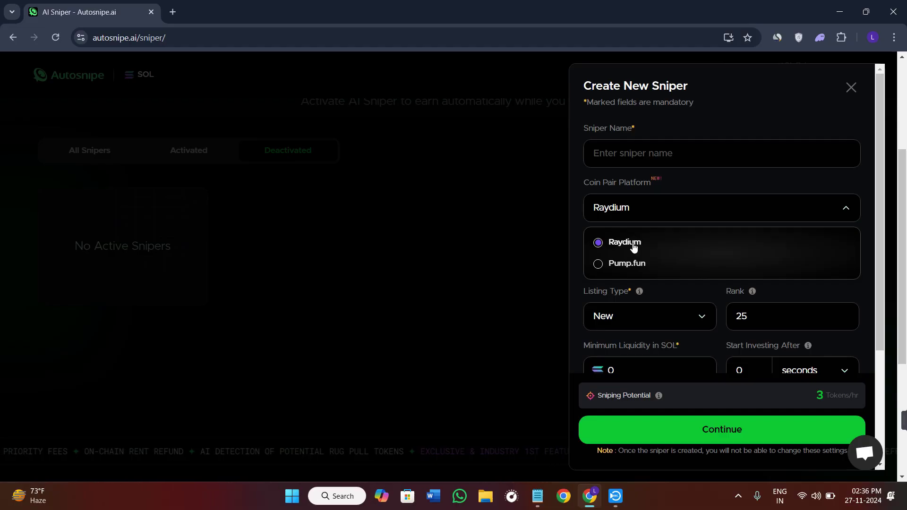
click(629, 264)
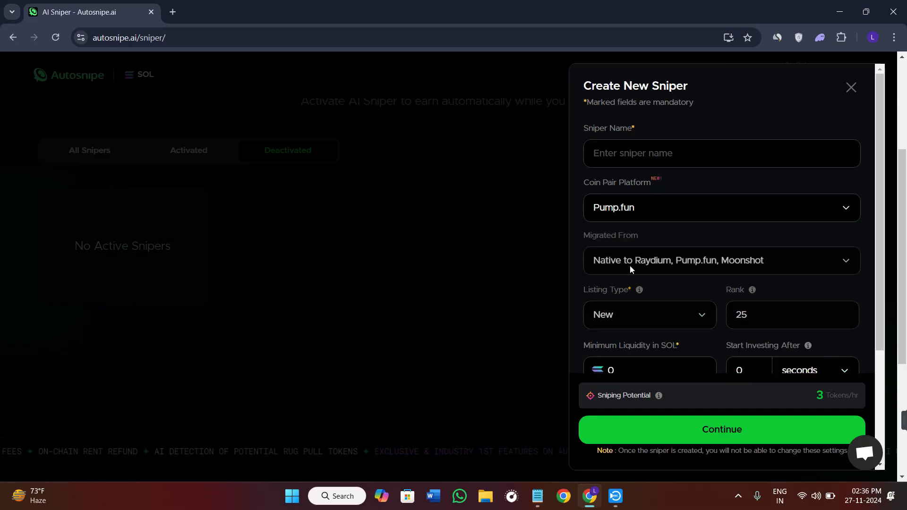
click(662, 209)
click(609, 241)
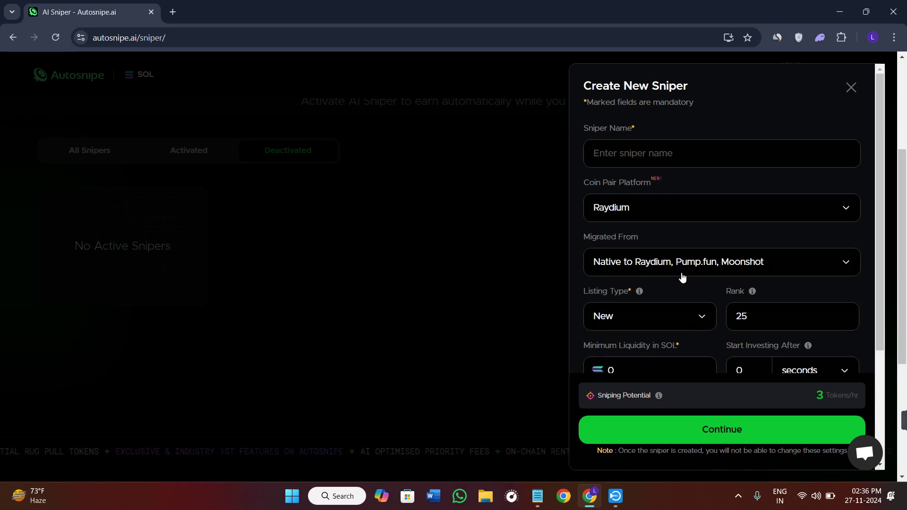
Step: Exclude Native to Raydium and Pump.fun from the Migrated From sources and include both again
scroll(667, 283, down, 1)
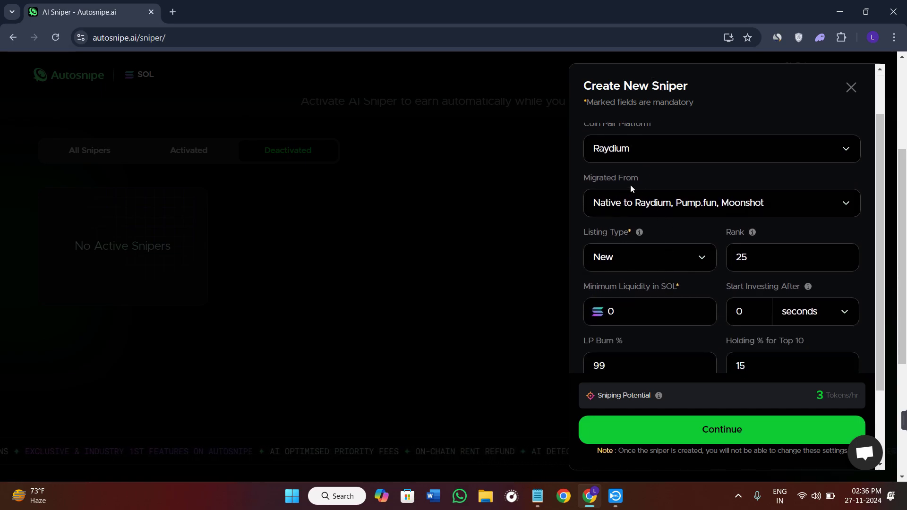
click(652, 206)
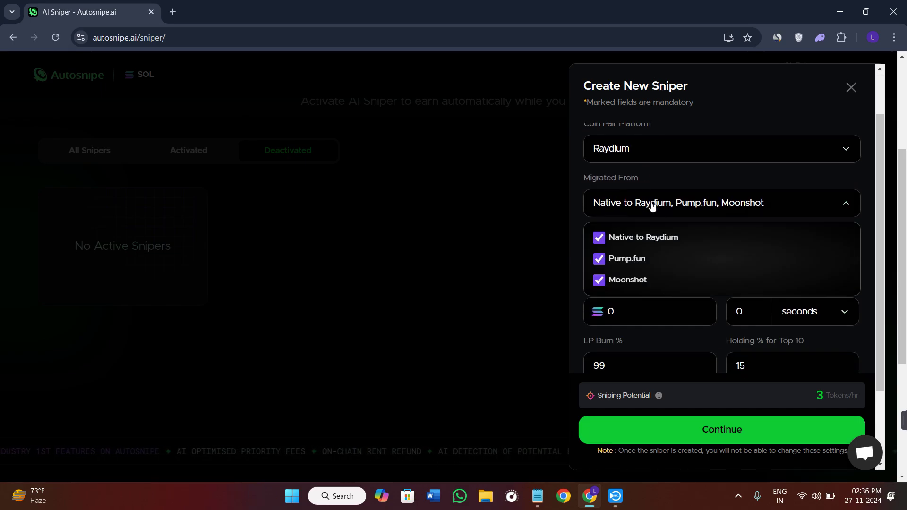
click(600, 246)
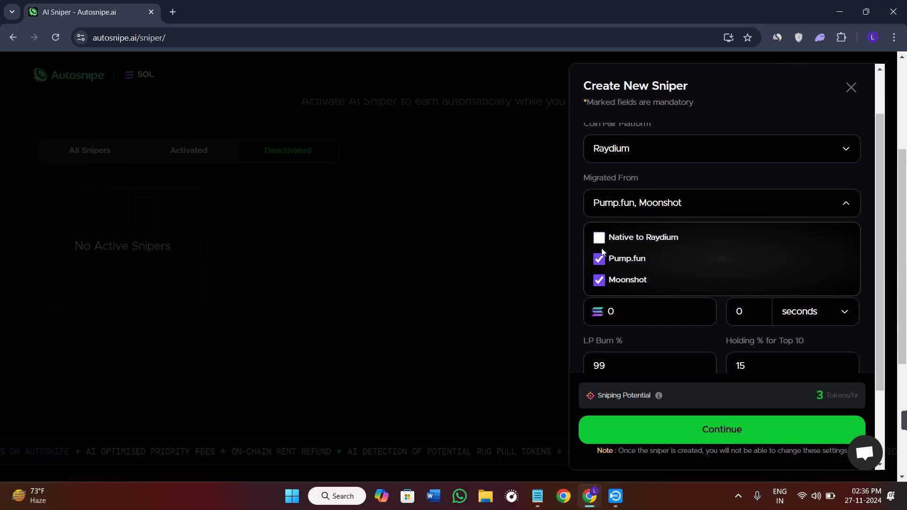
click(601, 258)
click(601, 259)
click(601, 240)
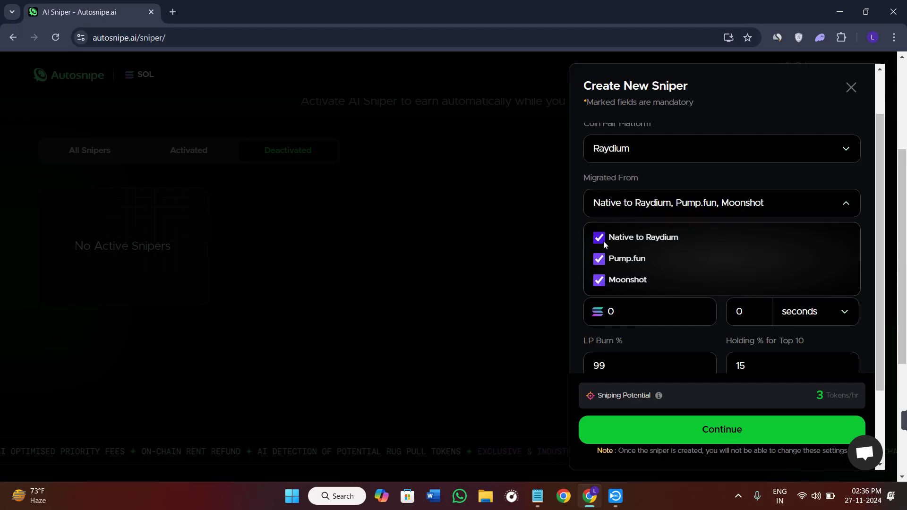
click(578, 207)
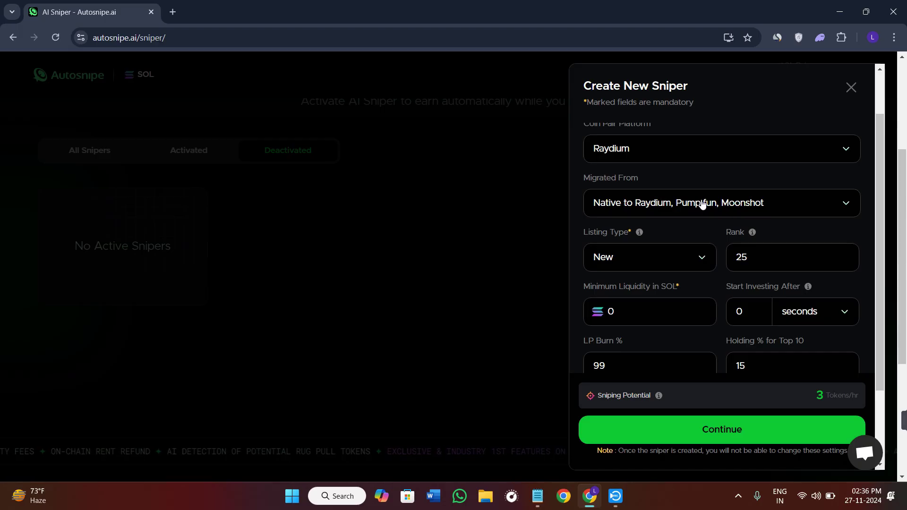
Step: Review the listing, liquidity, holding and security check settings of the new sniper and try to continue without a sniper name
scroll(638, 196, down, 1)
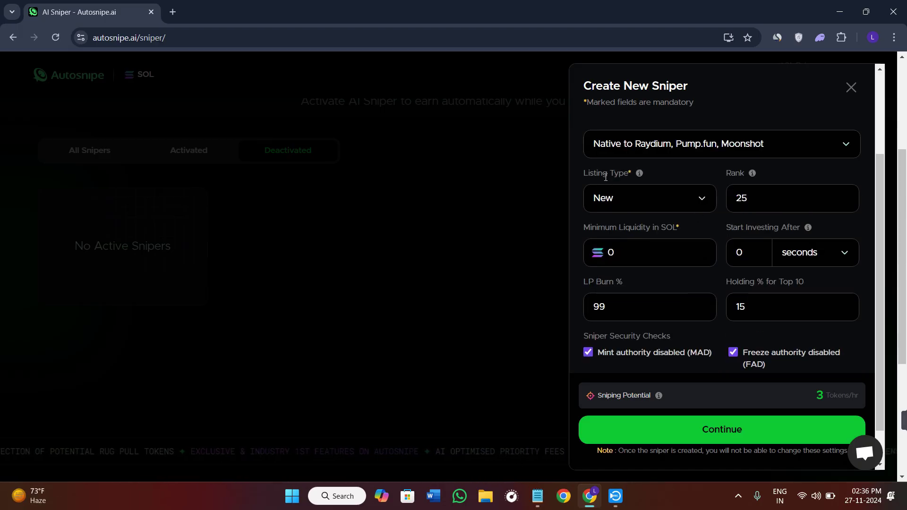
scroll(718, 279, down, 2)
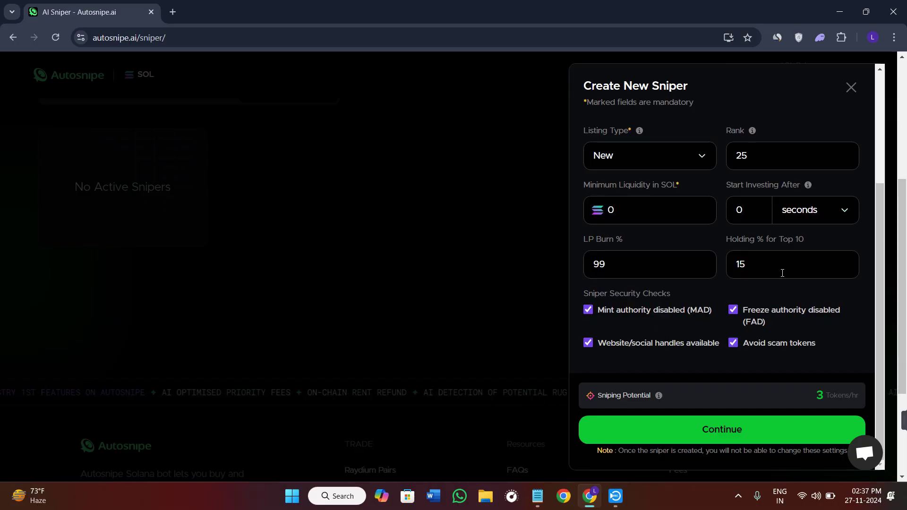
scroll(690, 368, down, 2)
scroll(691, 364, up, 3)
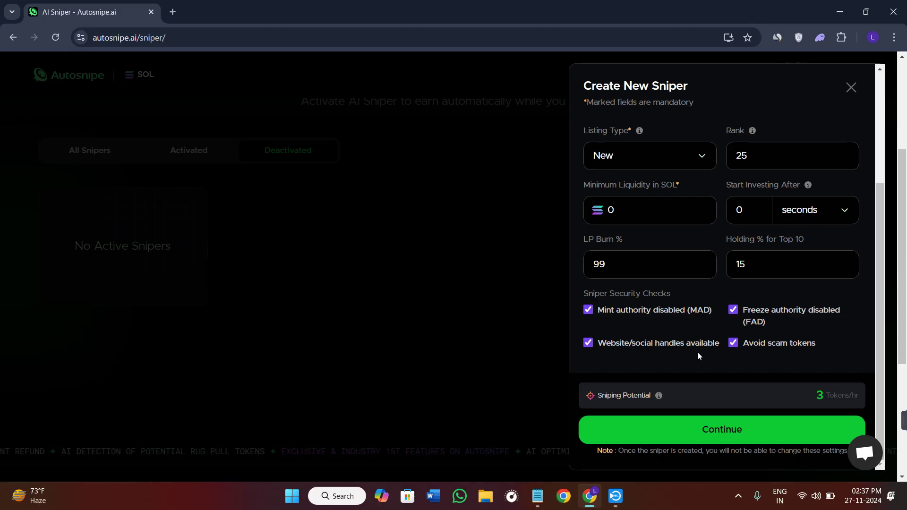
click(731, 434)
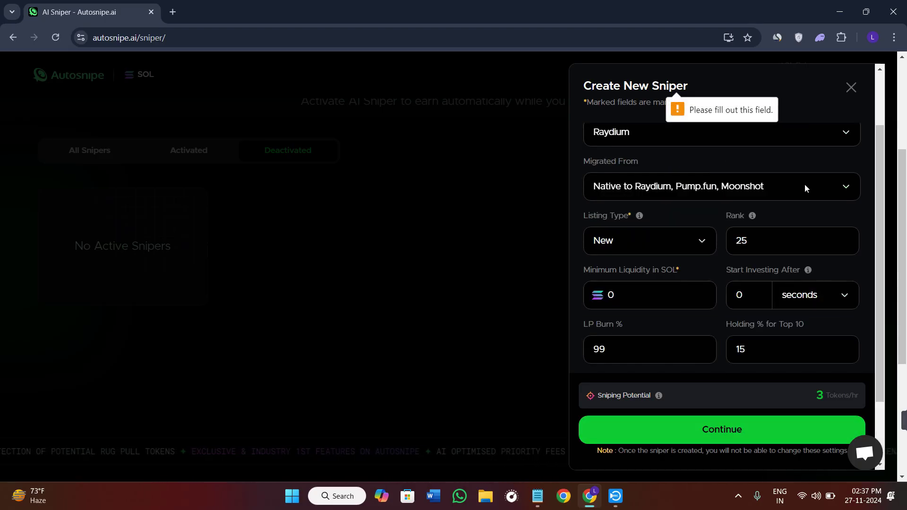
Step: Close the new sniper form without creating one and look through the list of all snipers
click(851, 87)
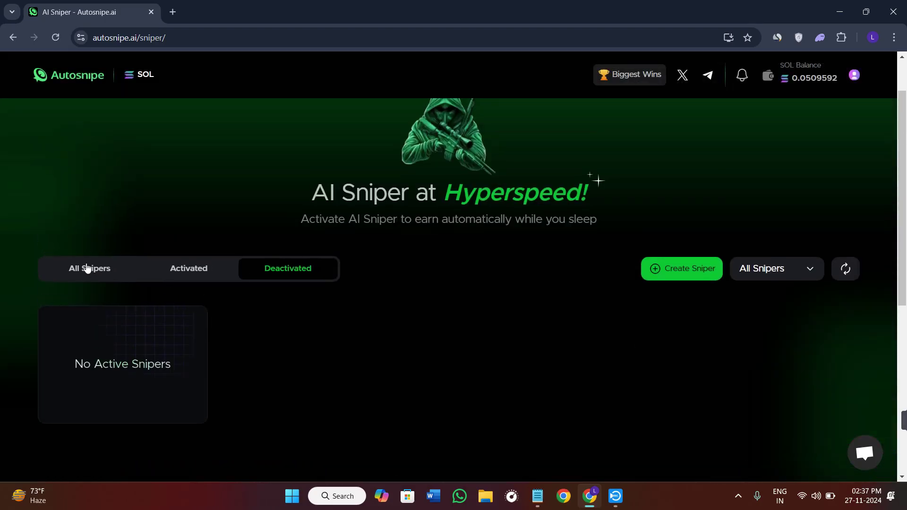
click(87, 266)
scroll(340, 269, down, 5)
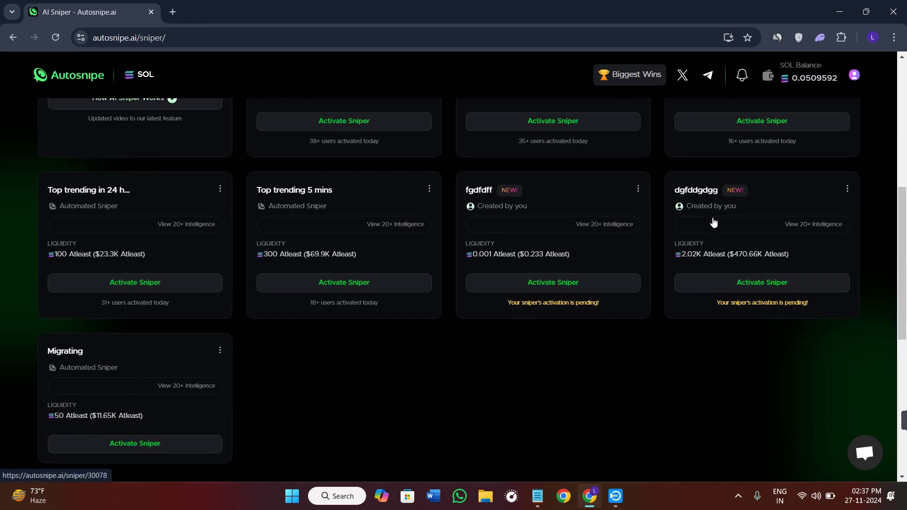
Step: Look over the remaining snipers in the list and open the Pump.Fun pairs
scroll(211, 350, down, 2)
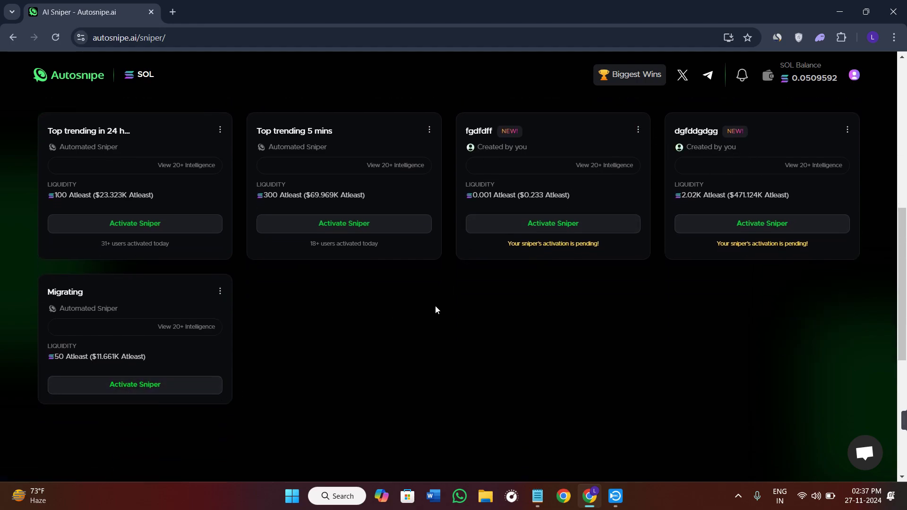
scroll(435, 307, up, 1)
scroll(366, 281, up, 6)
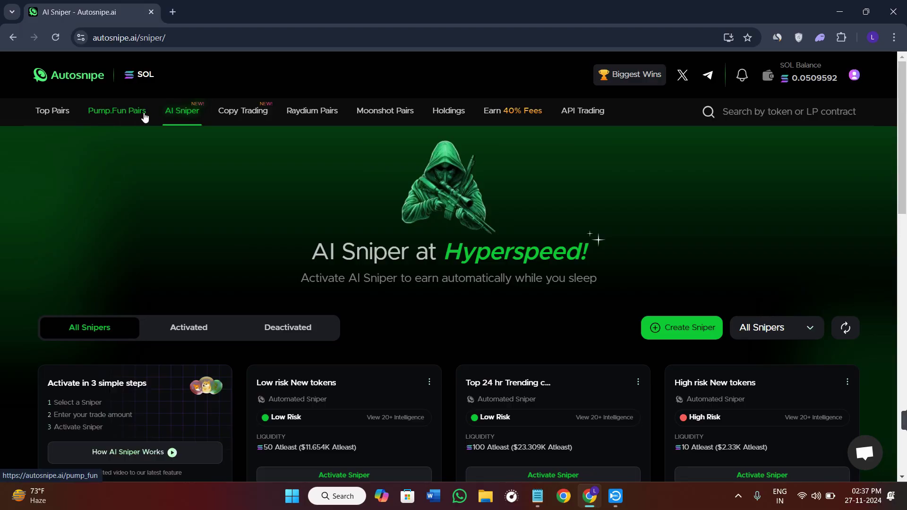
click(97, 114)
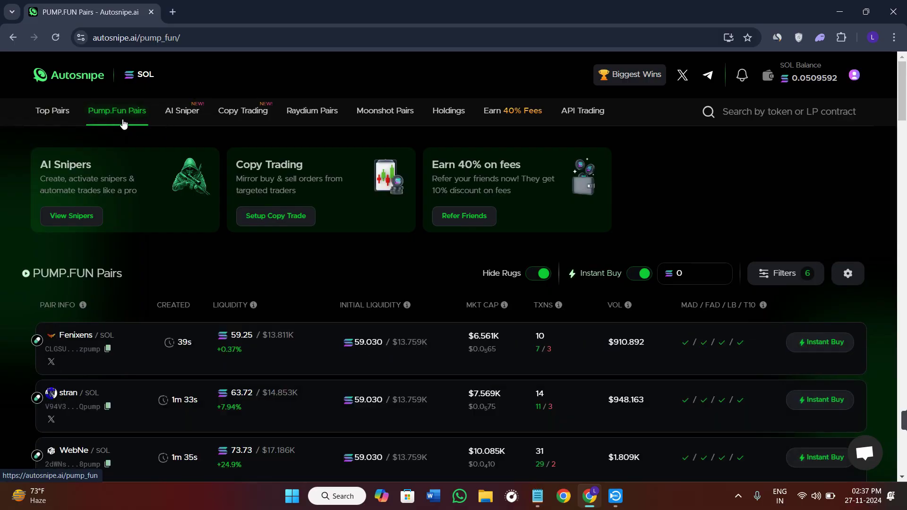
Step: Open the top pairs and look through the listed tokens with their liquidity, market cap and volume
click(53, 112)
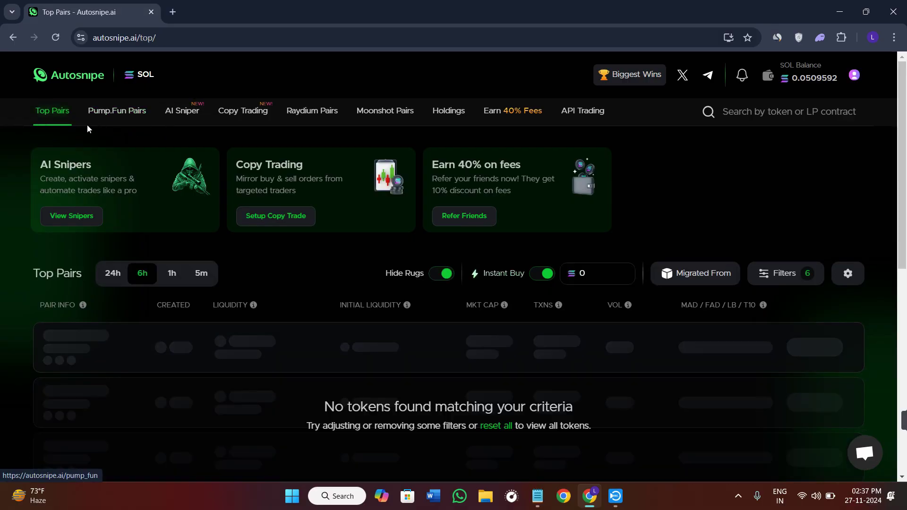
scroll(454, 365, down, 2)
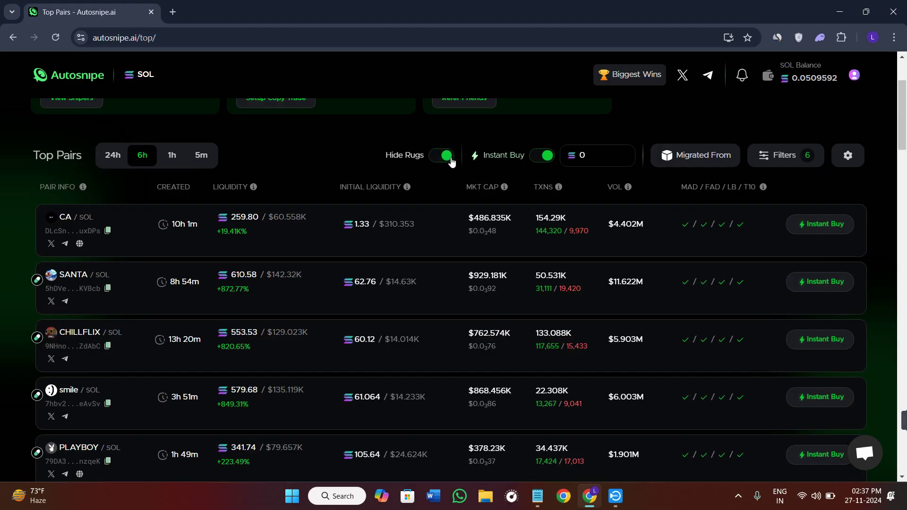
scroll(310, 368, down, 3)
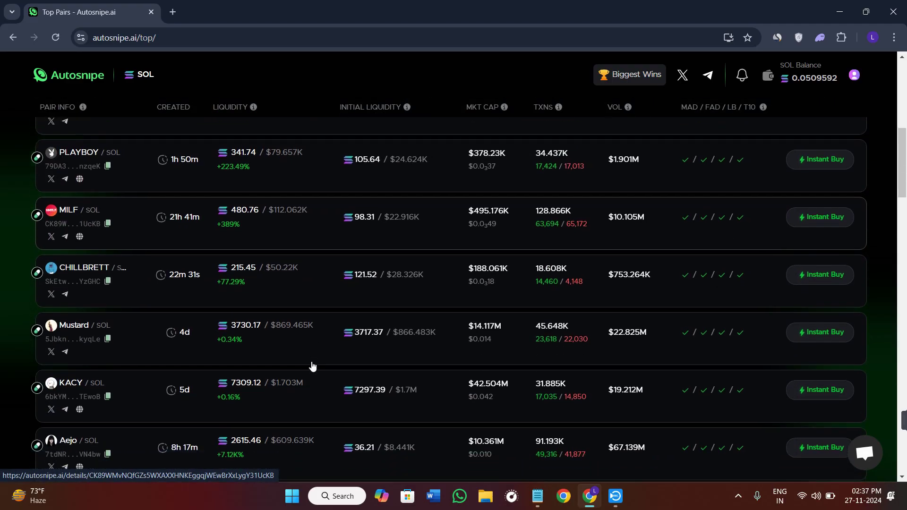
scroll(312, 366, up, 4)
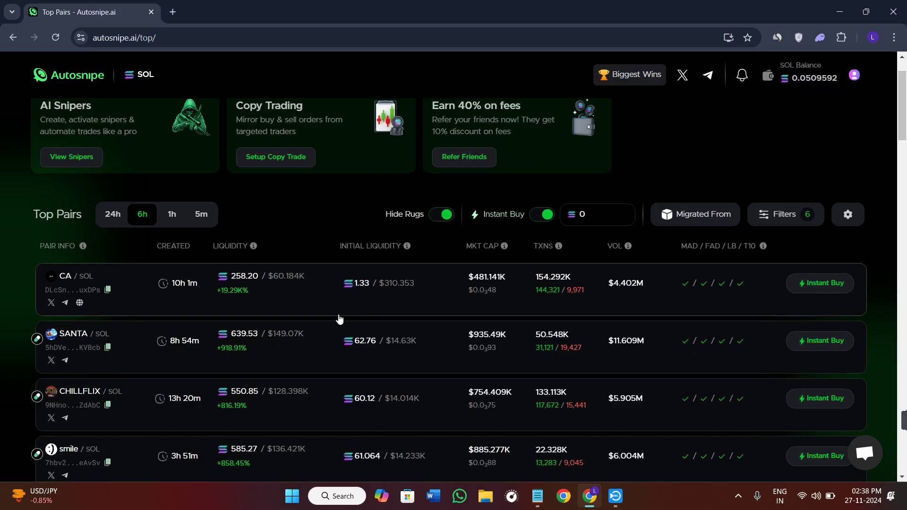
scroll(339, 319, down, 18)
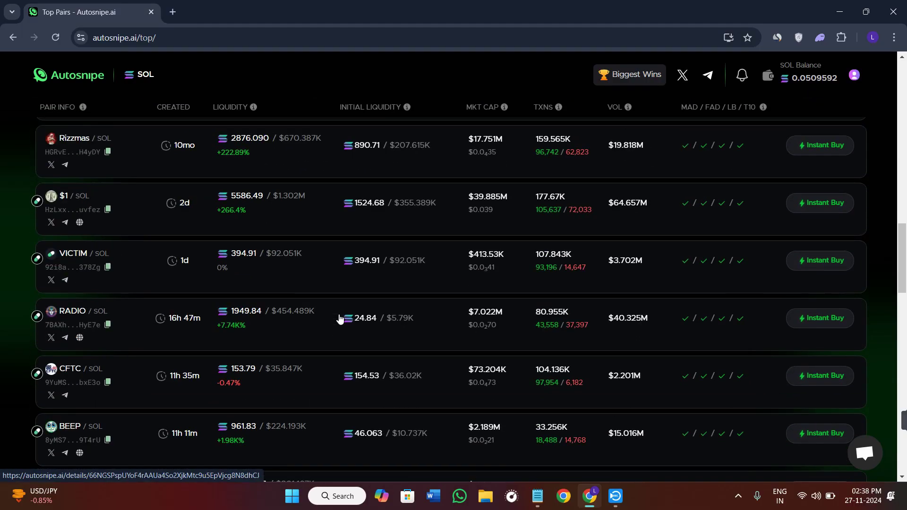
scroll(339, 319, down, 15)
scroll(339, 319, up, 12)
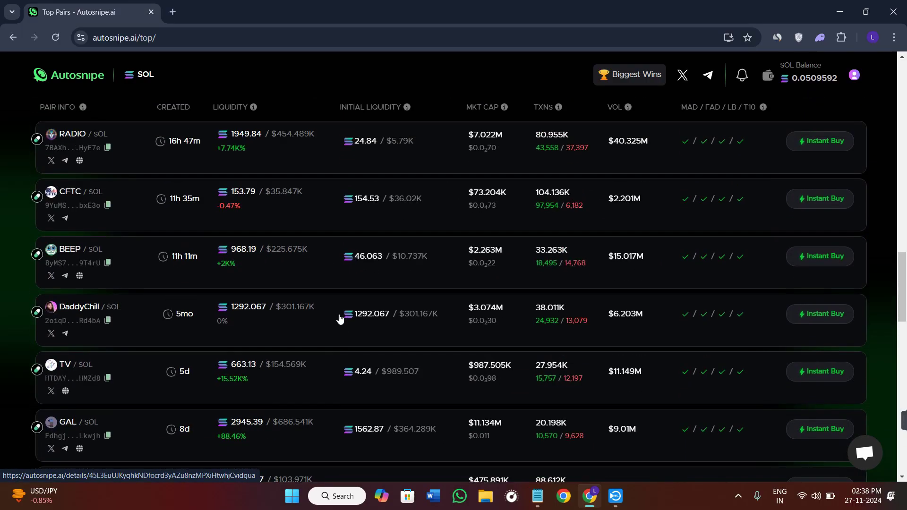
scroll(339, 319, up, 15)
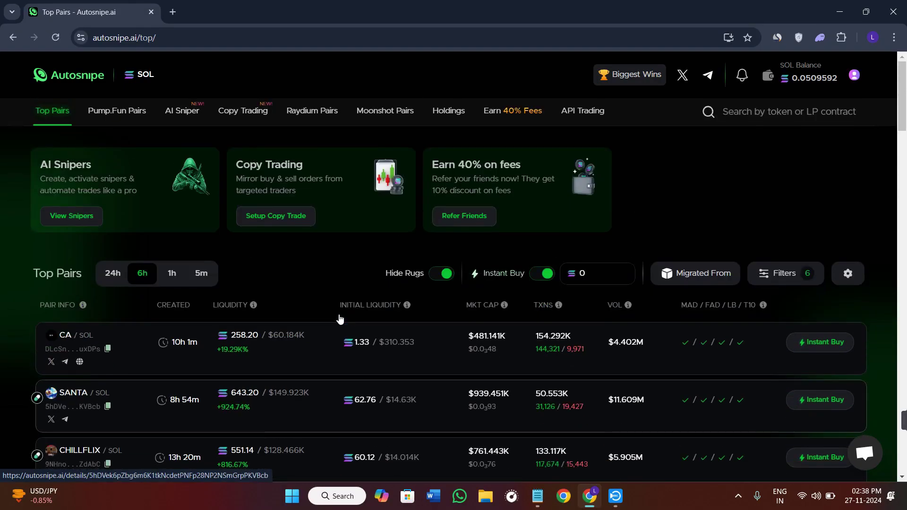
Step: Open the details of the CHILLFLIX token from the top pairs and select its market buy amount
scroll(340, 319, down, 3)
click(93, 330)
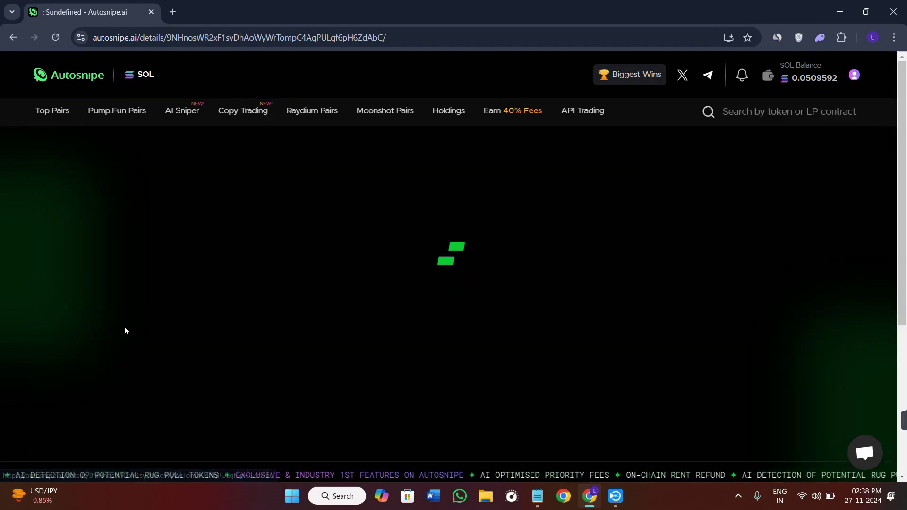
scroll(493, 253, down, 3)
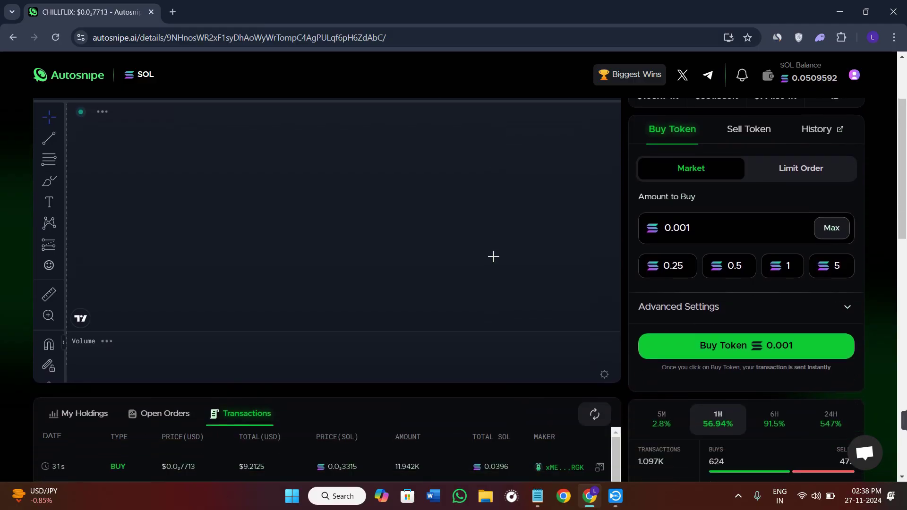
click(721, 229)
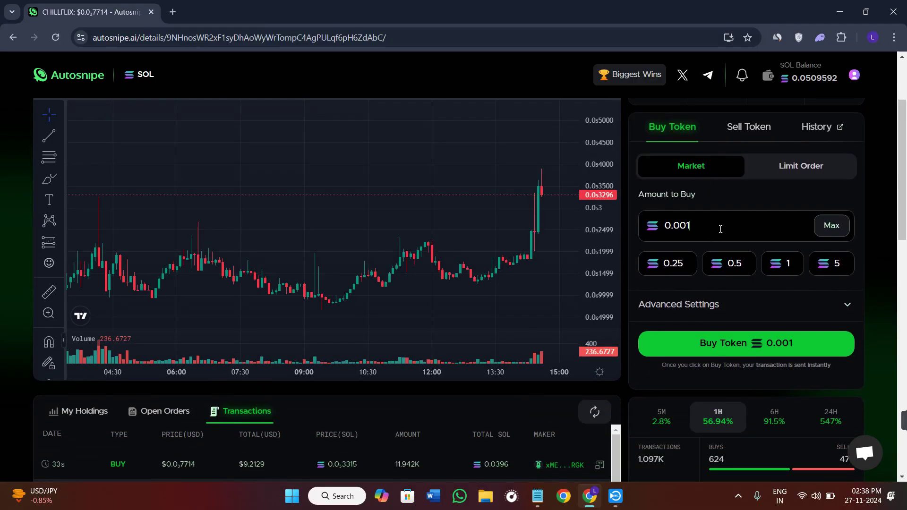
drag(726, 228, 648, 230)
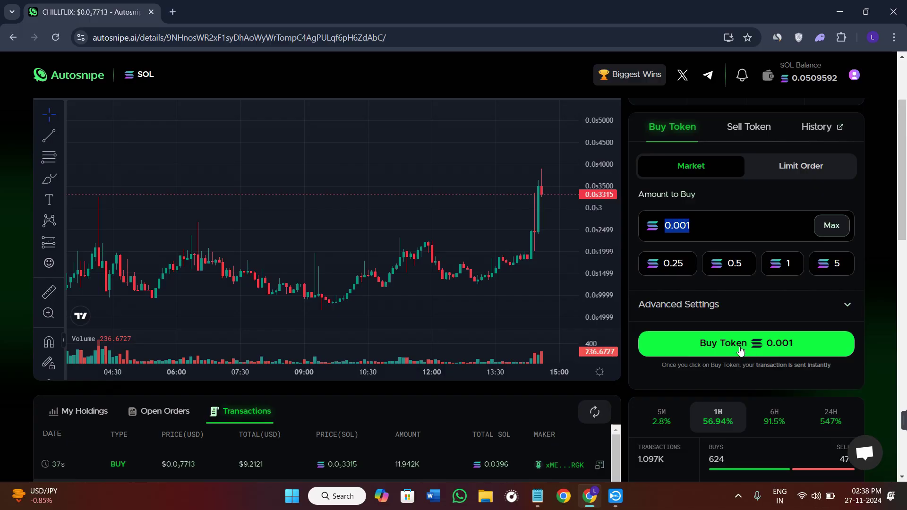
Step: Look over the CHILLFLIX trading page and expand its Data & Security details
scroll(737, 347, down, 6)
scroll(699, 297, up, 8)
scroll(664, 268, down, 3)
scroll(664, 268, down, 6)
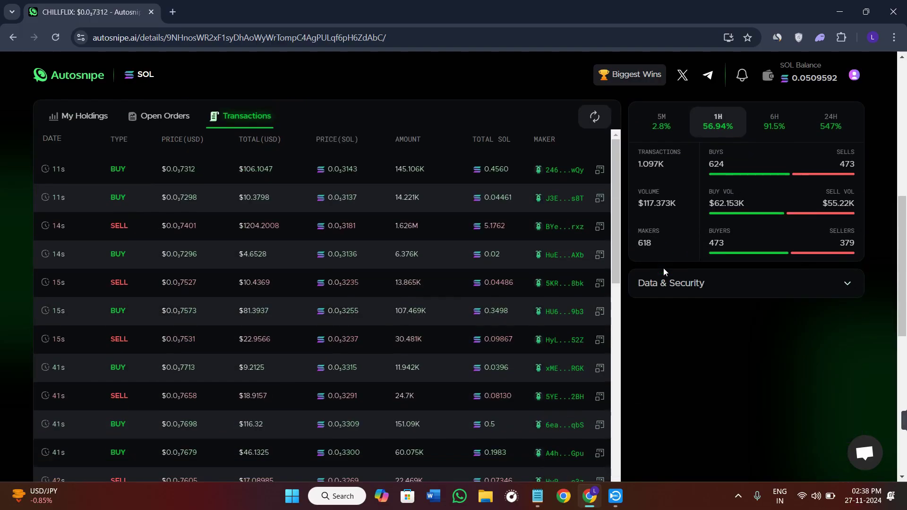
click(657, 225)
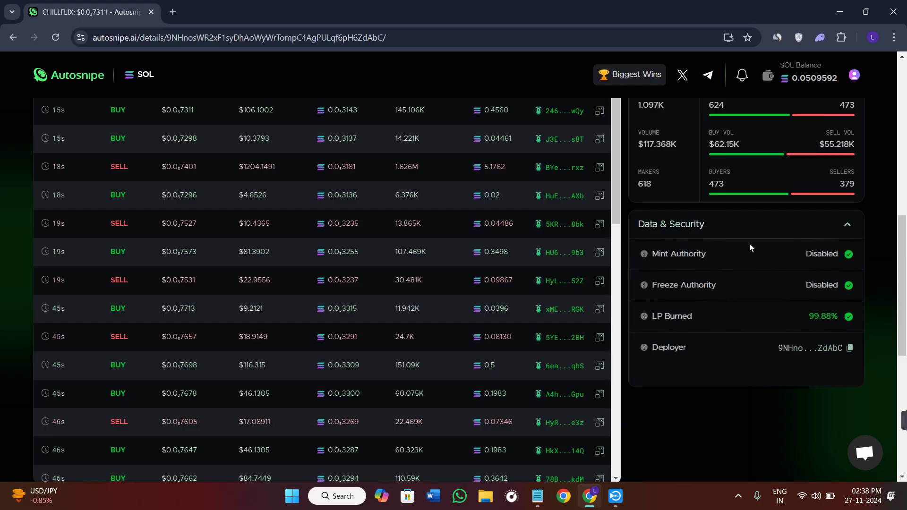
Step: Review the CHILLFLIX transactions and its mint authority, freeze authority, LP burned and deployer details
scroll(464, 255, up, 10)
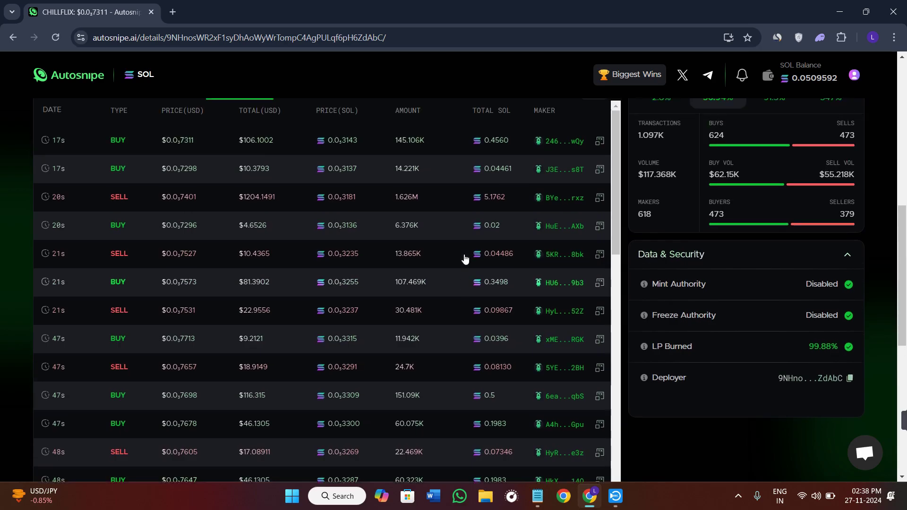
scroll(463, 254, down, 4)
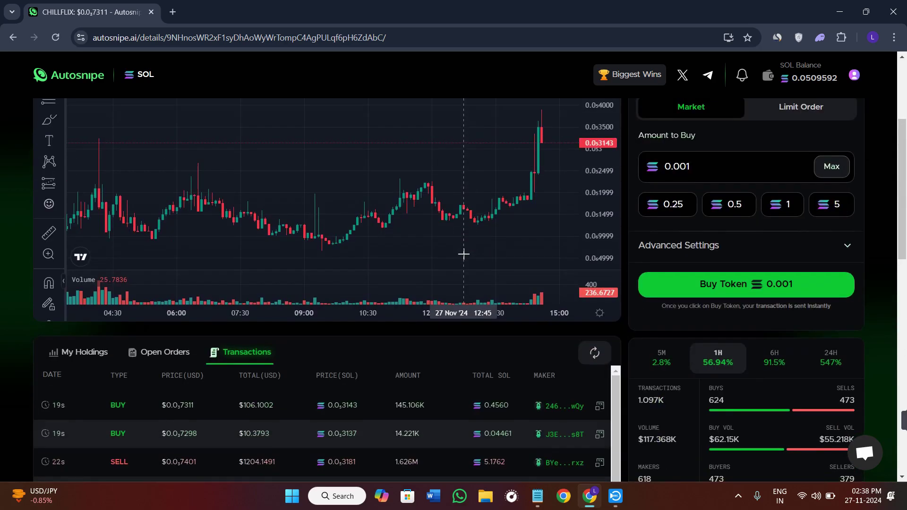
scroll(464, 253, up, 4)
scroll(661, 336, down, 10)
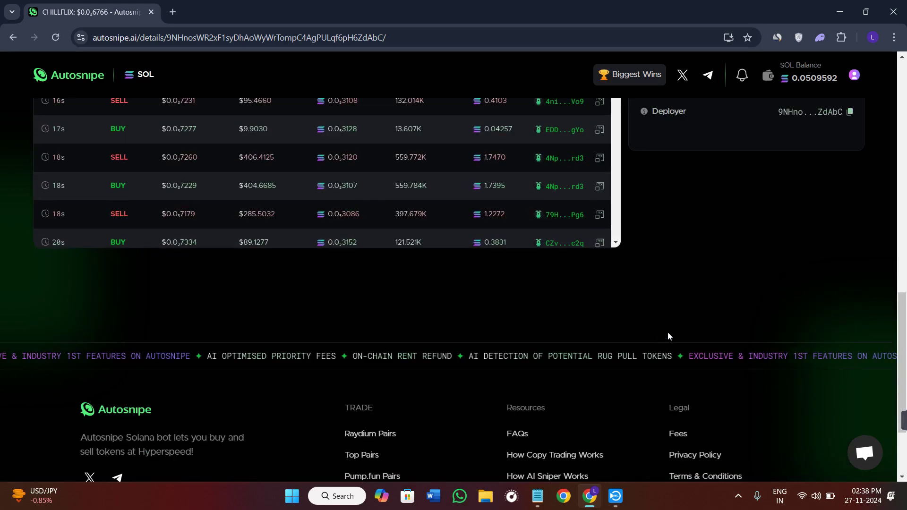
scroll(668, 333, up, 4)
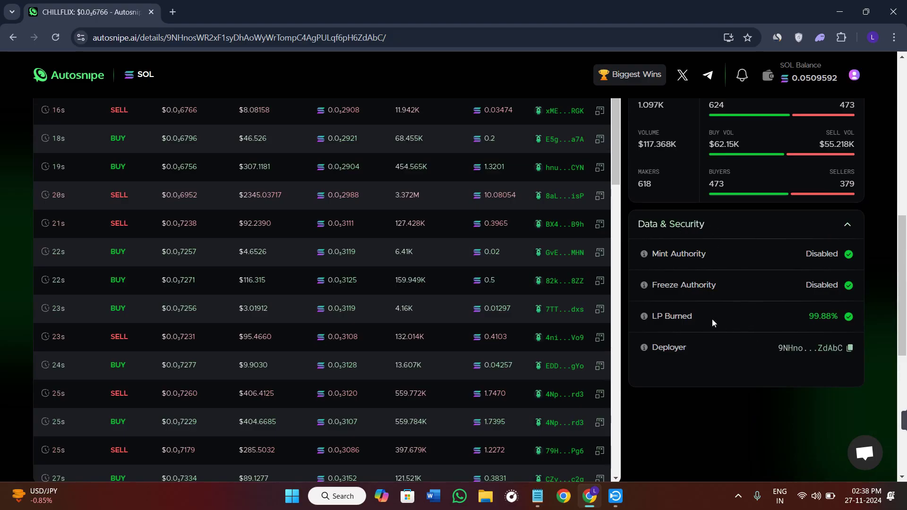
scroll(713, 321, up, 8)
scroll(713, 323, up, 1)
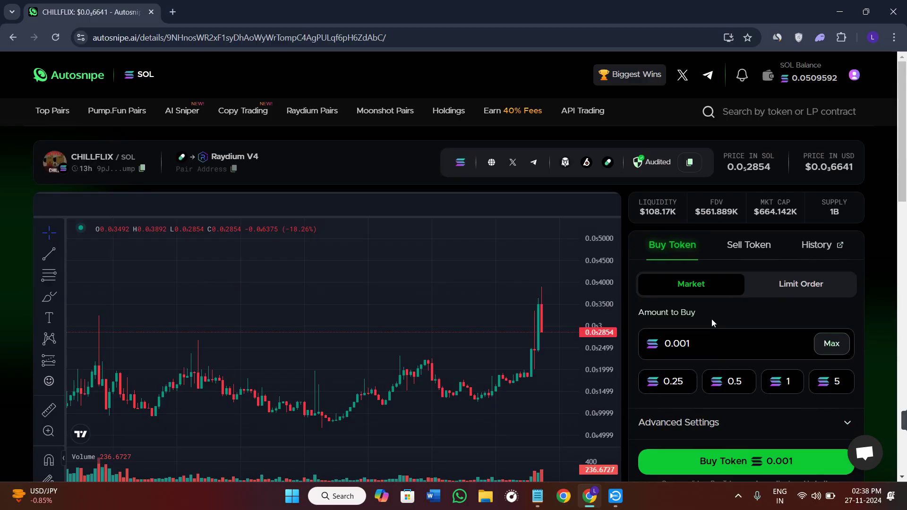
Step: Examine the CHILLFLIX price chart together with the buy options and the latest transactions
scroll(328, 260, down, 3)
scroll(328, 260, up, 2)
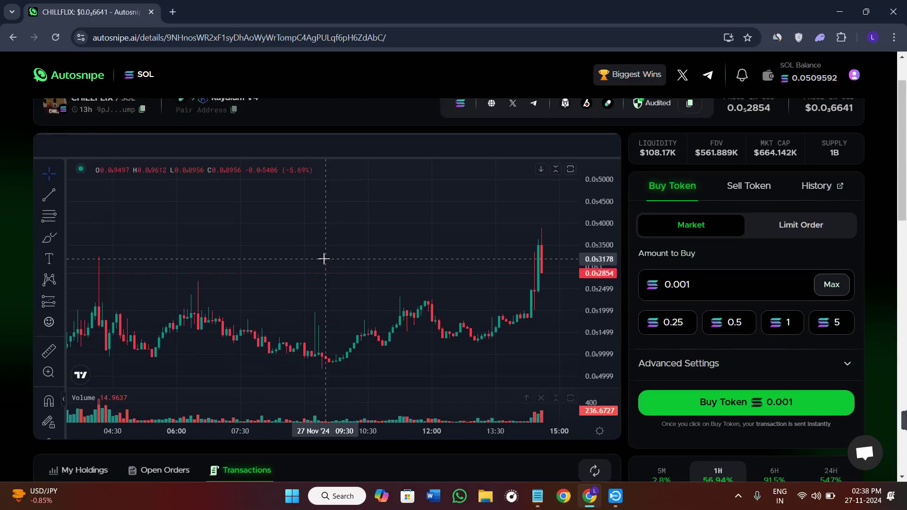
scroll(325, 258, down, 2)
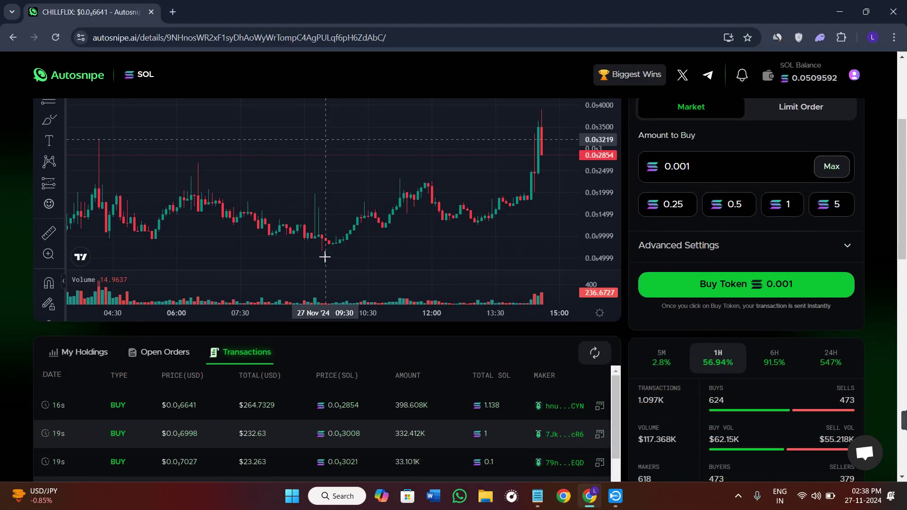
scroll(324, 259, up, 3)
scroll(462, 265, down, 1)
scroll(461, 263, down, 3)
scroll(370, 227, up, 3)
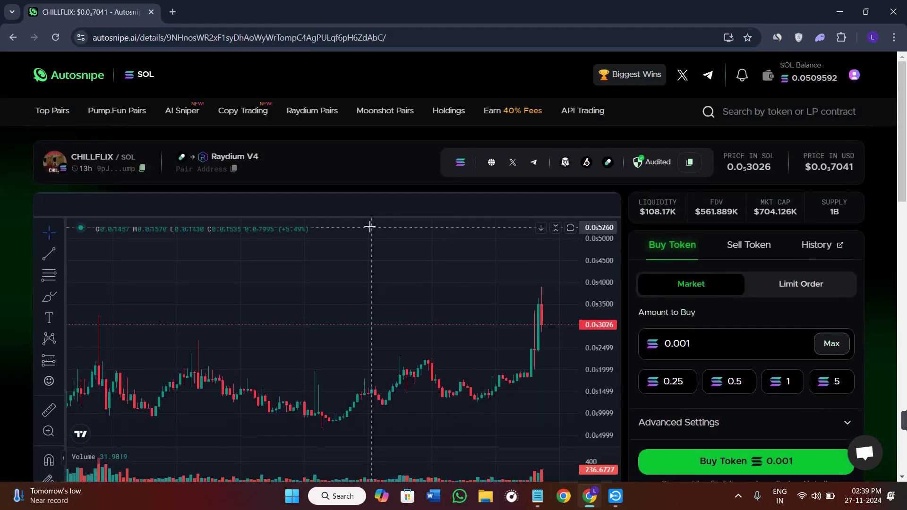
scroll(370, 227, down, 3)
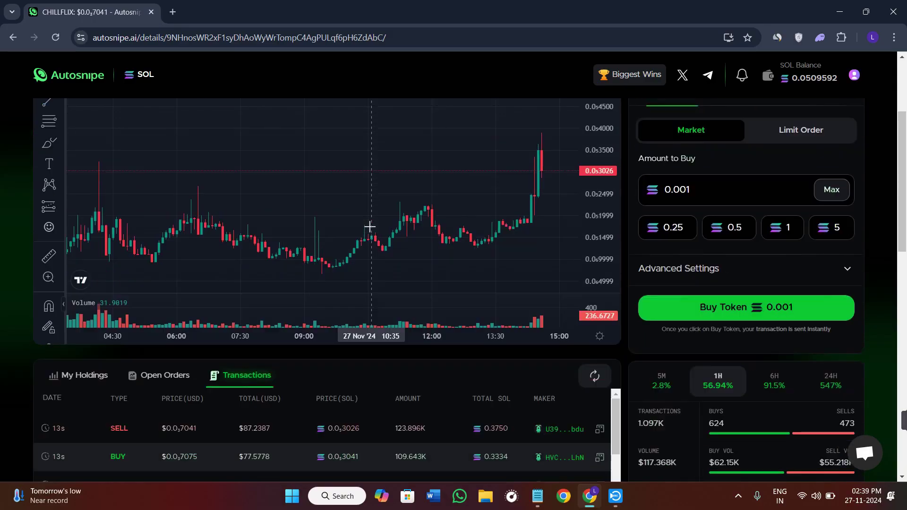
scroll(370, 226, up, 3)
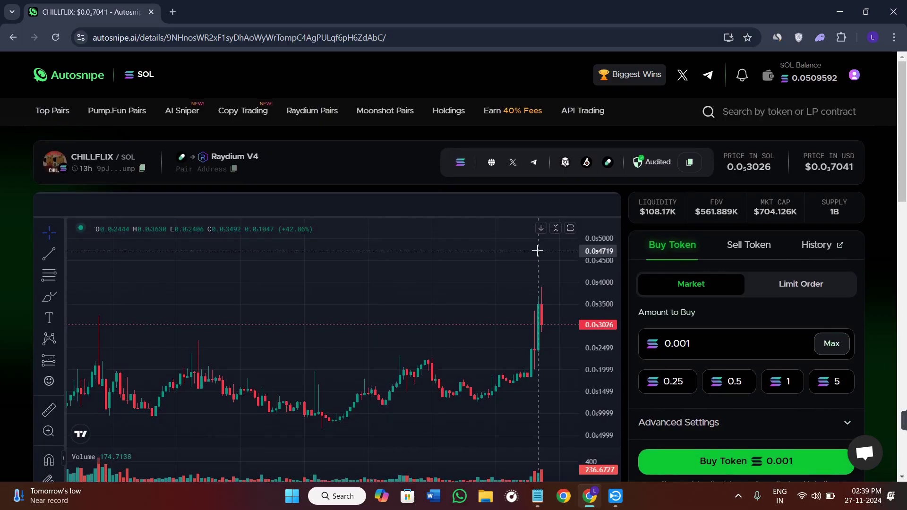